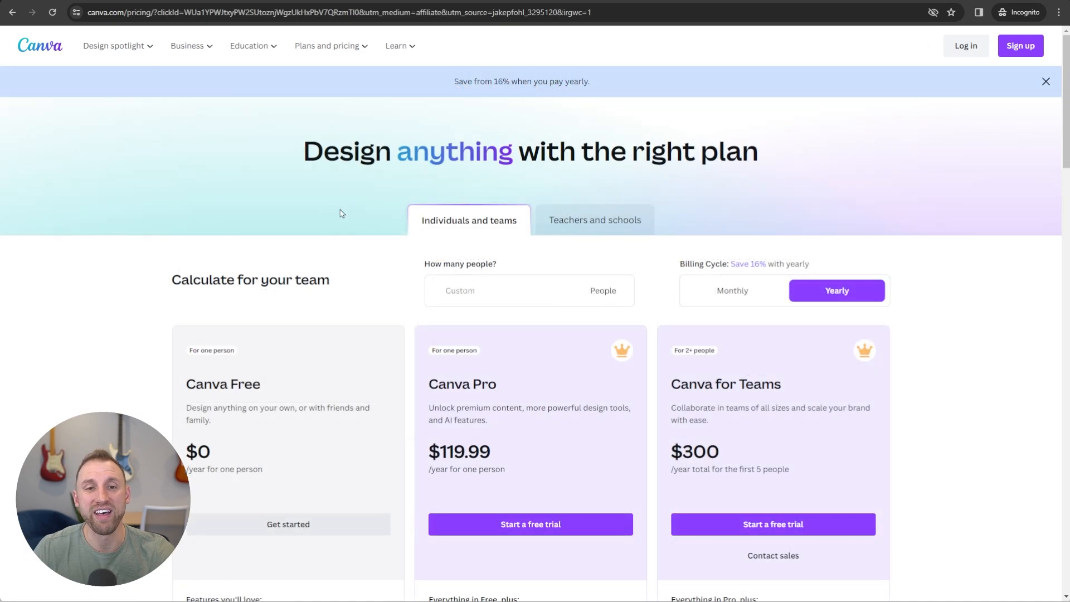
Scroll down the Canva homepage to the 'A perfect fit for everyone' Free/Pro/Teams plans section.
scroll(964, 219, down, 4)
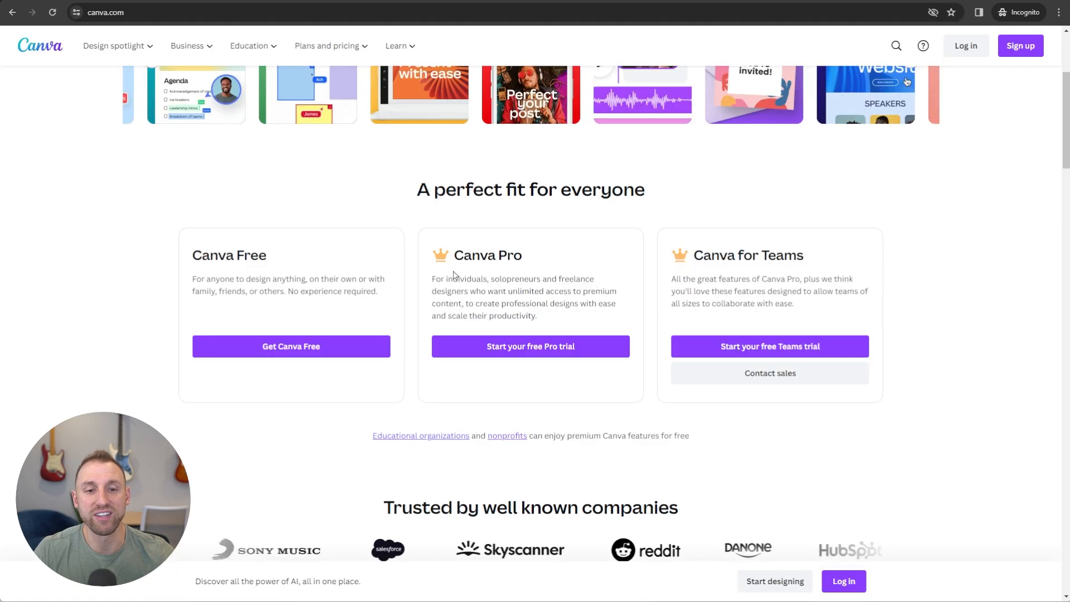
Start the free Pro trial from the plans section and sign up.
click(466, 351)
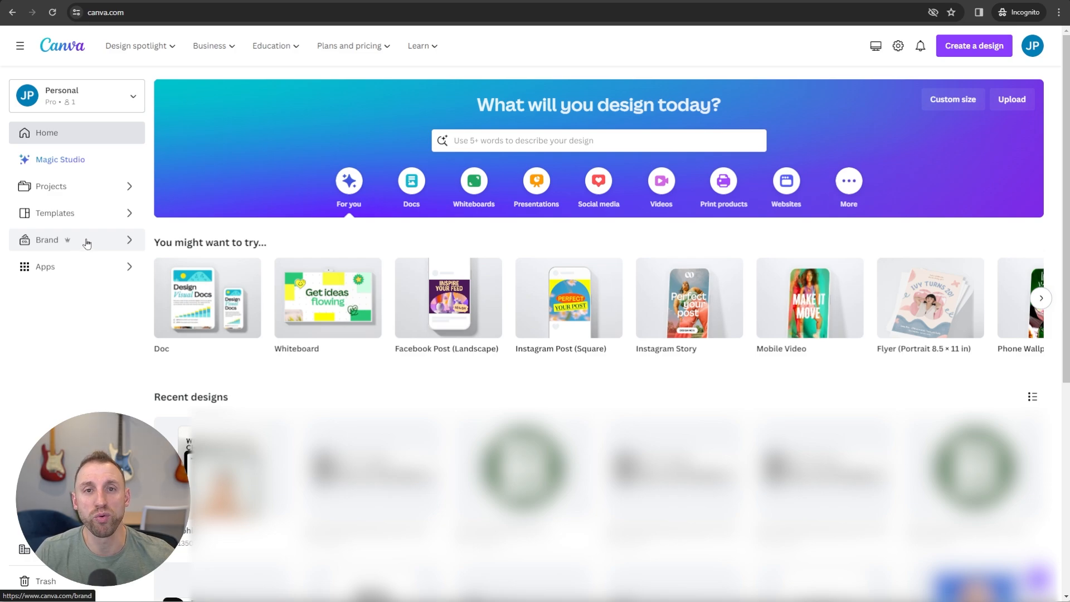
Open the Start Blogging 101 Brand Kit, look through its logos, colours and fonts, then go back.
click(86, 243)
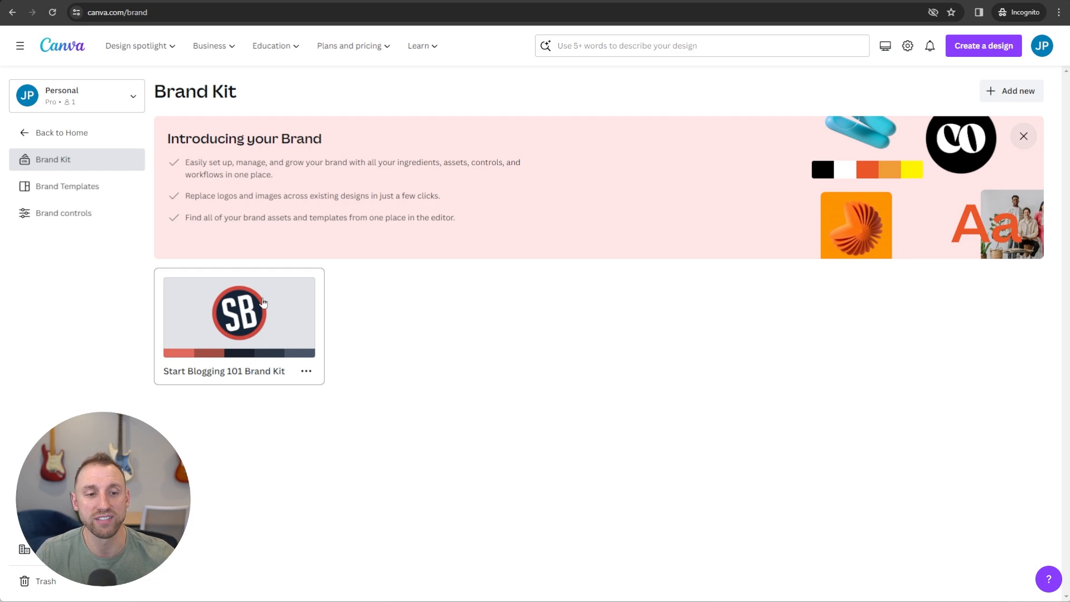
click(263, 303)
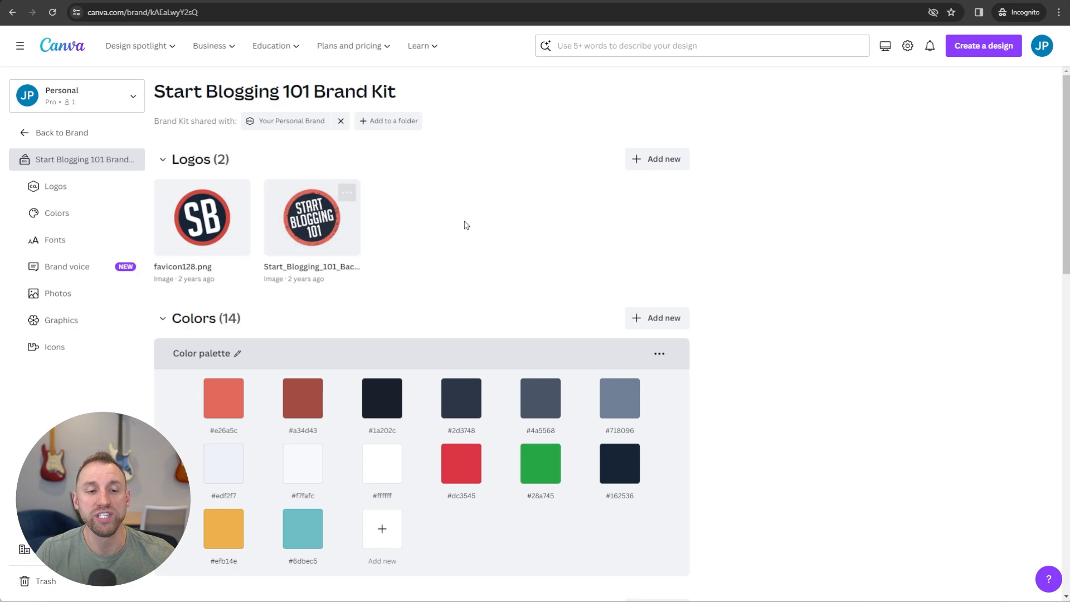
scroll(496, 220, down, 2)
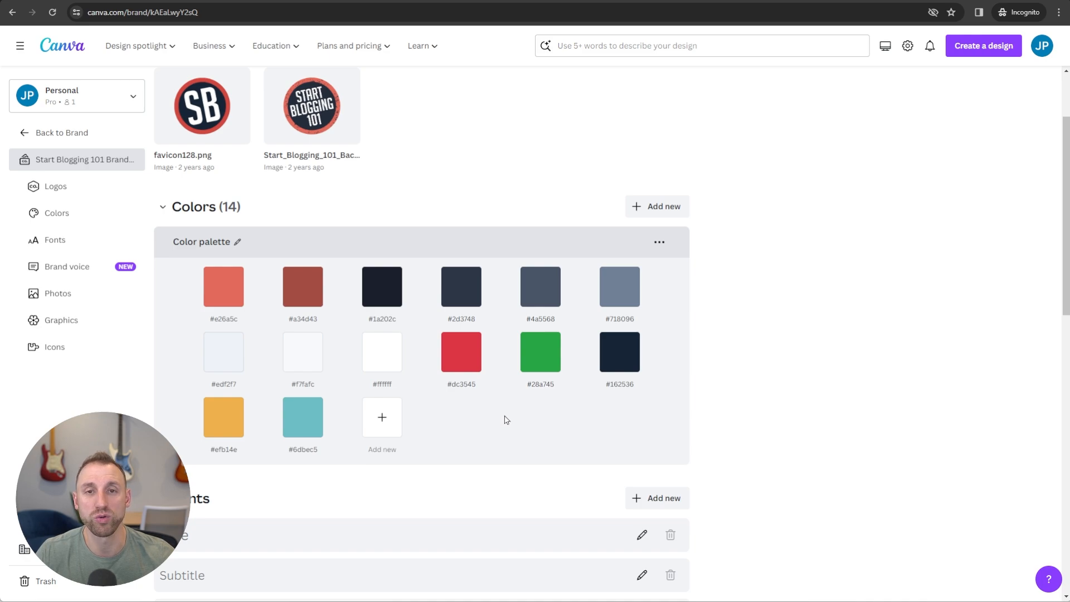
scroll(506, 418, down, 4)
scroll(506, 416, down, 2)
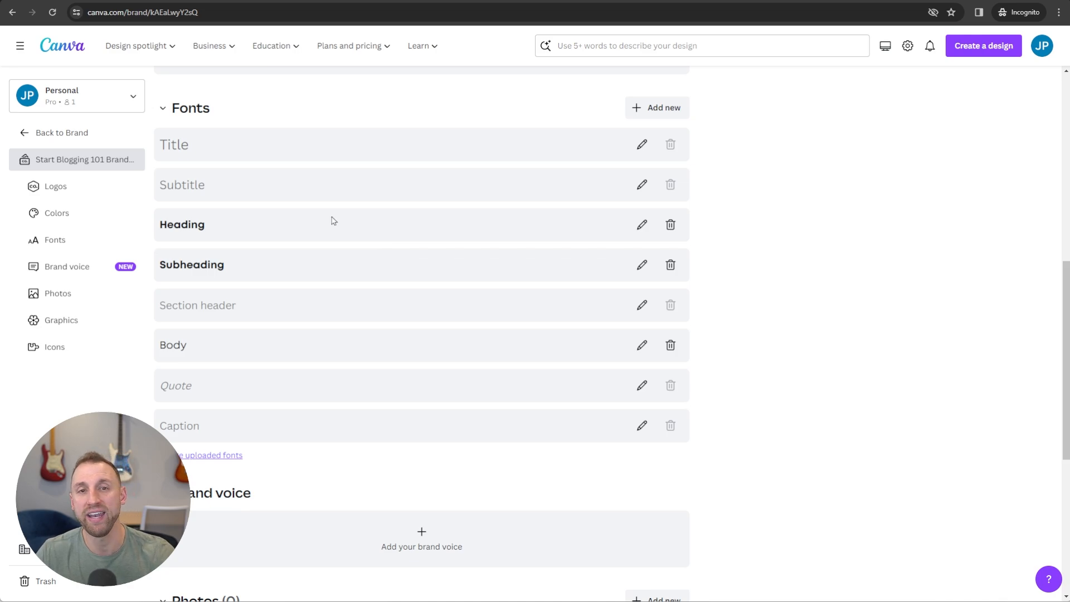
scroll(334, 221, down, 5)
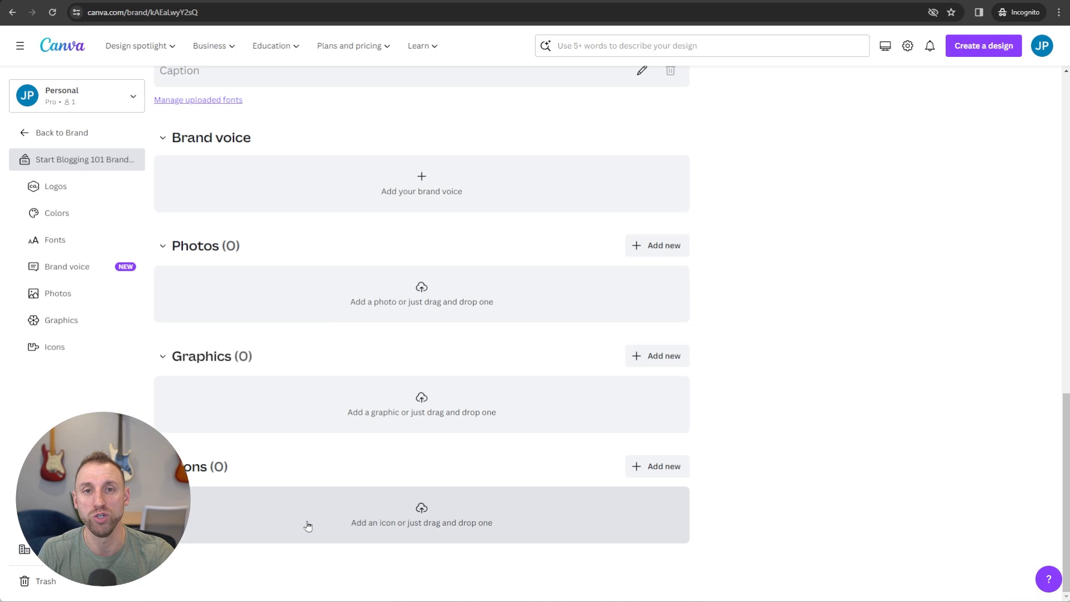
scroll(314, 529, up, 15)
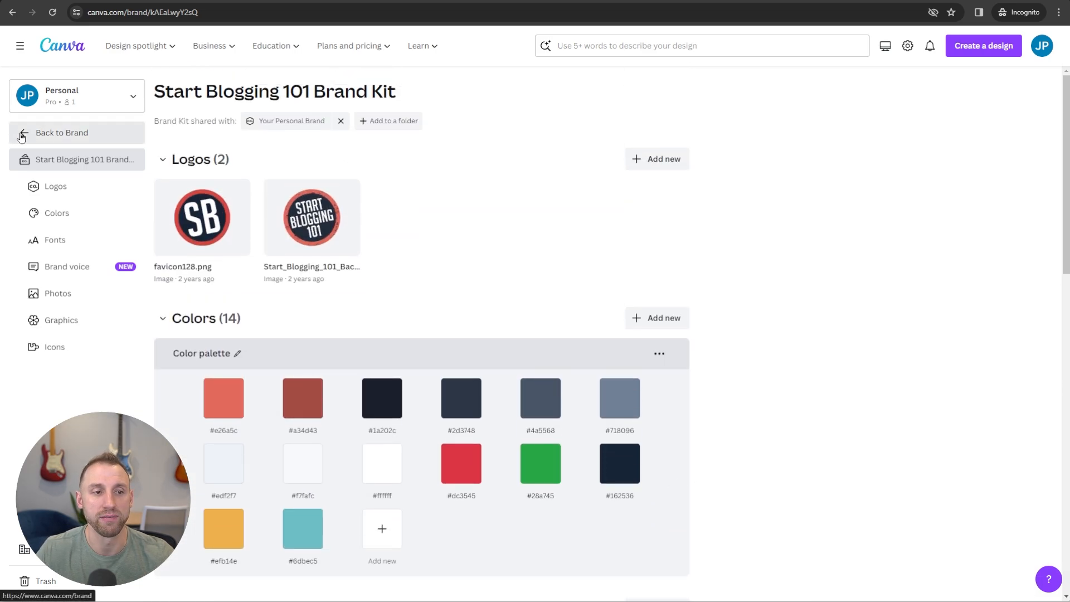
click(21, 136)
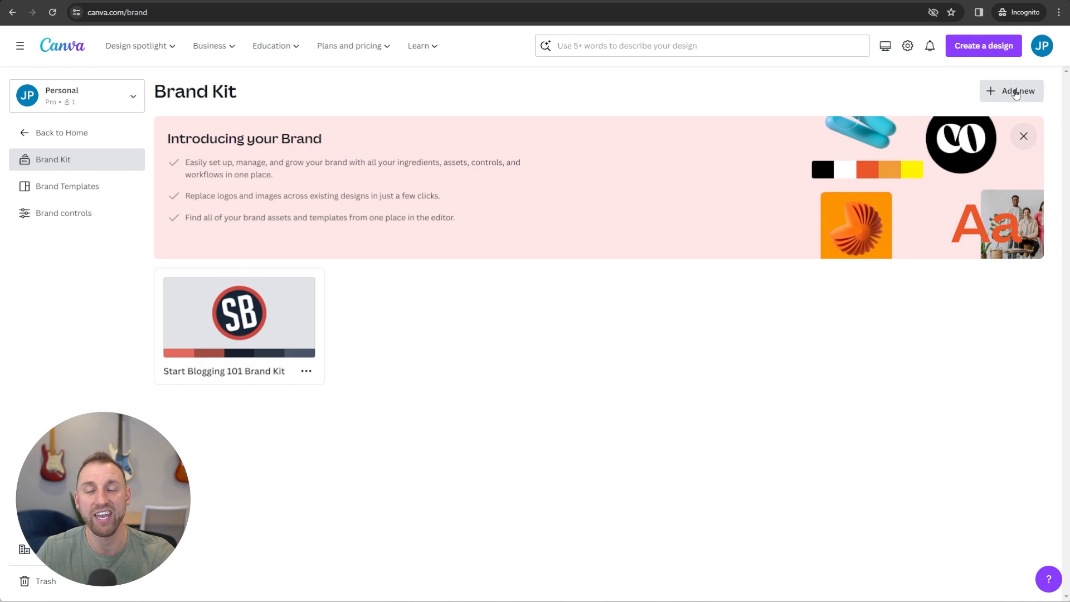
Create a new brand kit named with the blog owner's full name plus 'Brand Kit'.
click(1016, 93)
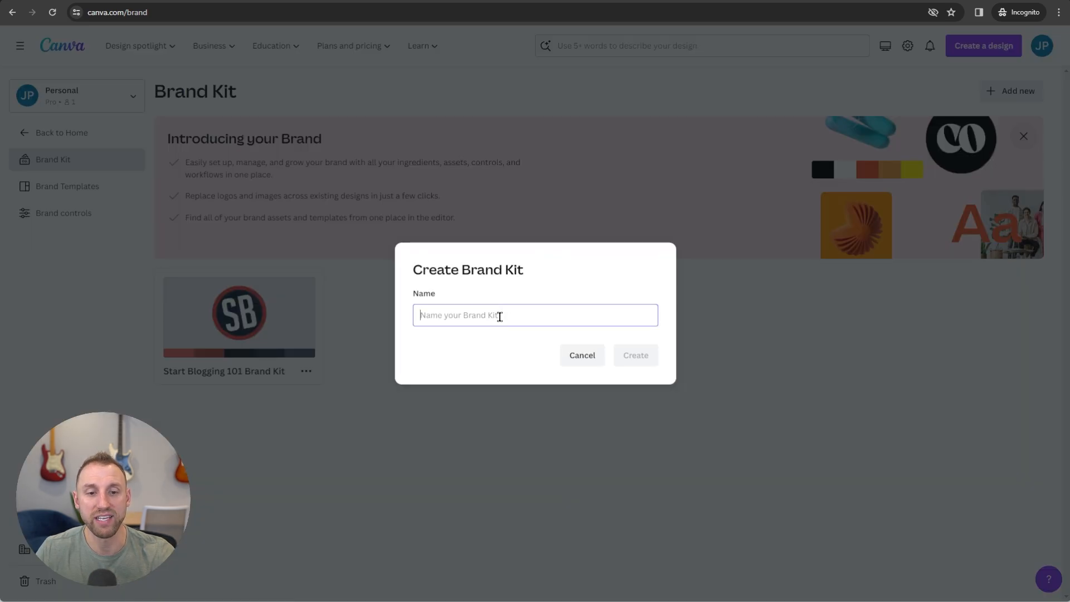
text(Ethan B)
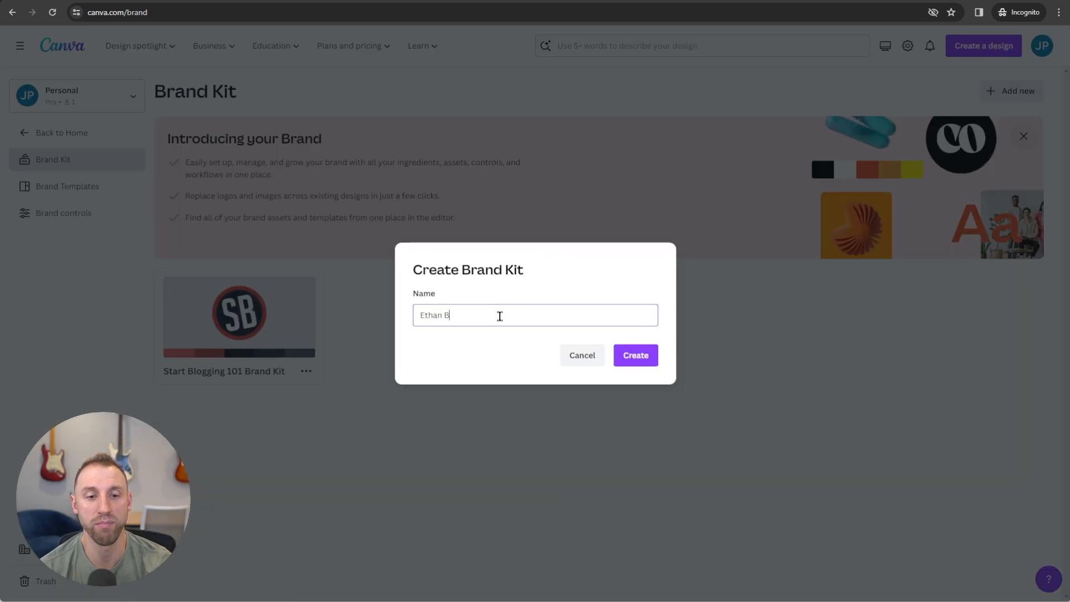
text(lackwell Brand Kit)
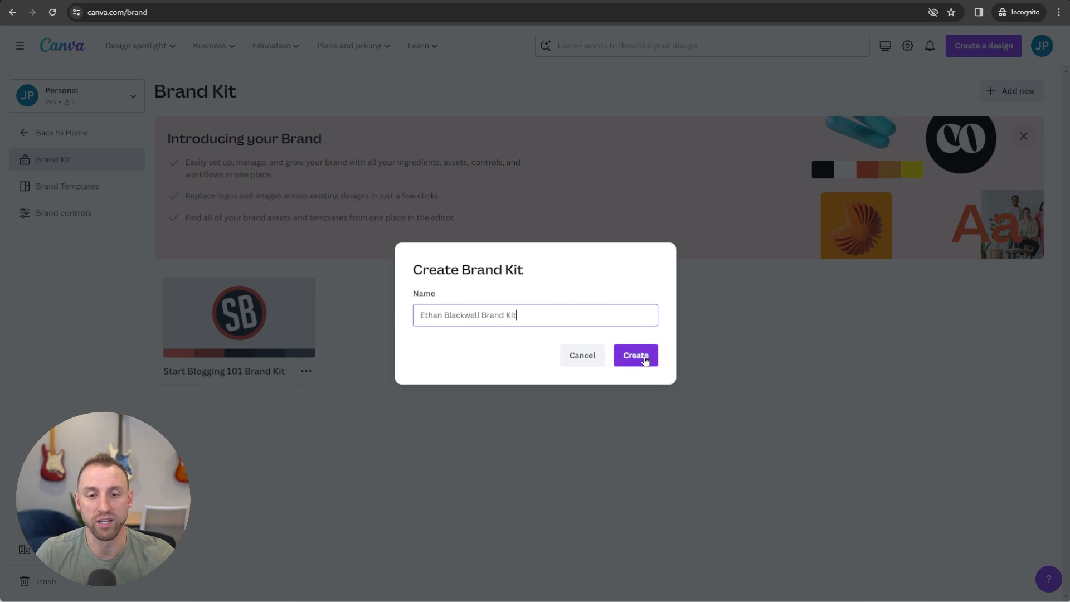
click(645, 360)
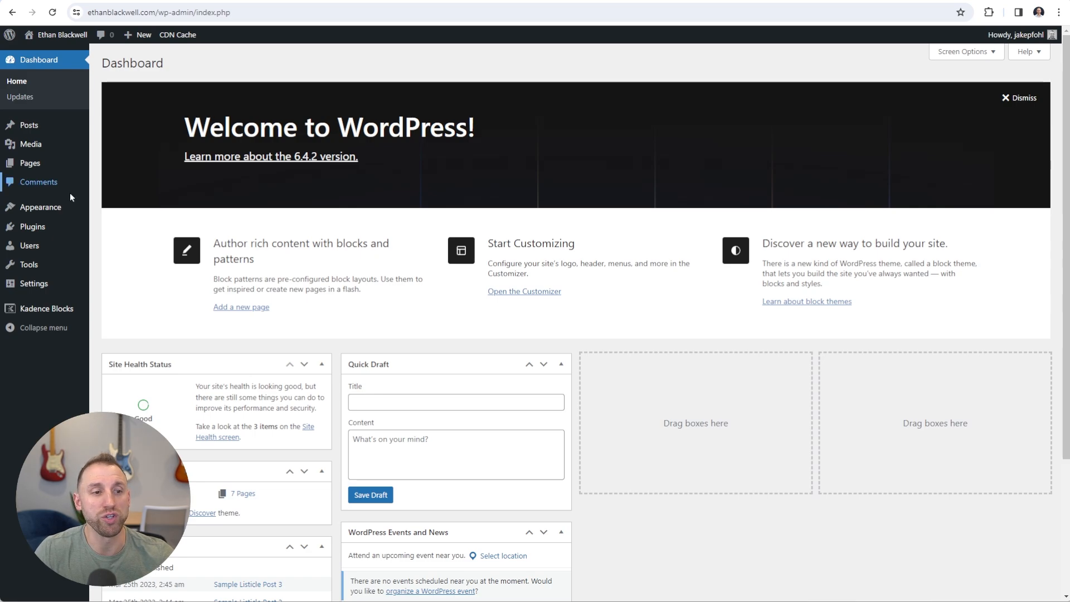
Copy the Accent swatch hex 588058 from the WordPress Customizer's Colors & Fonts settings.
mouse_move(53, 208)
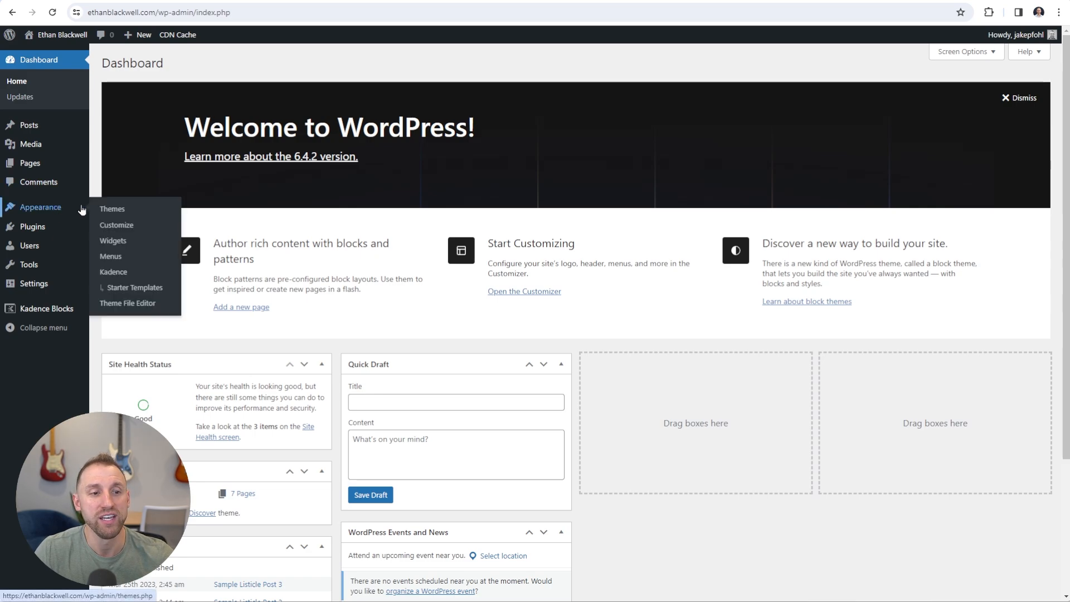
click(128, 228)
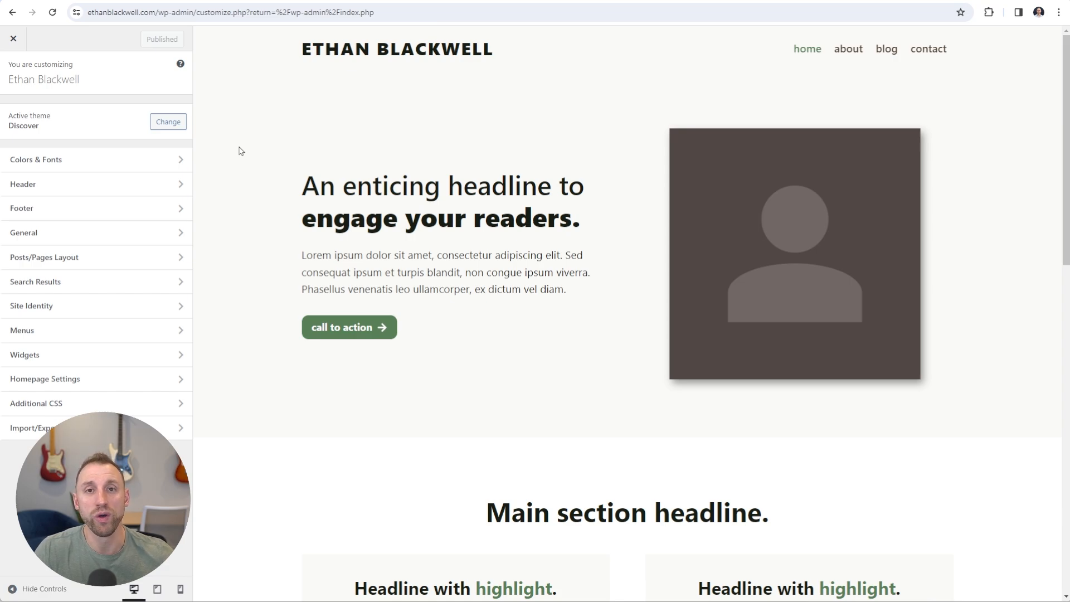
click(118, 160)
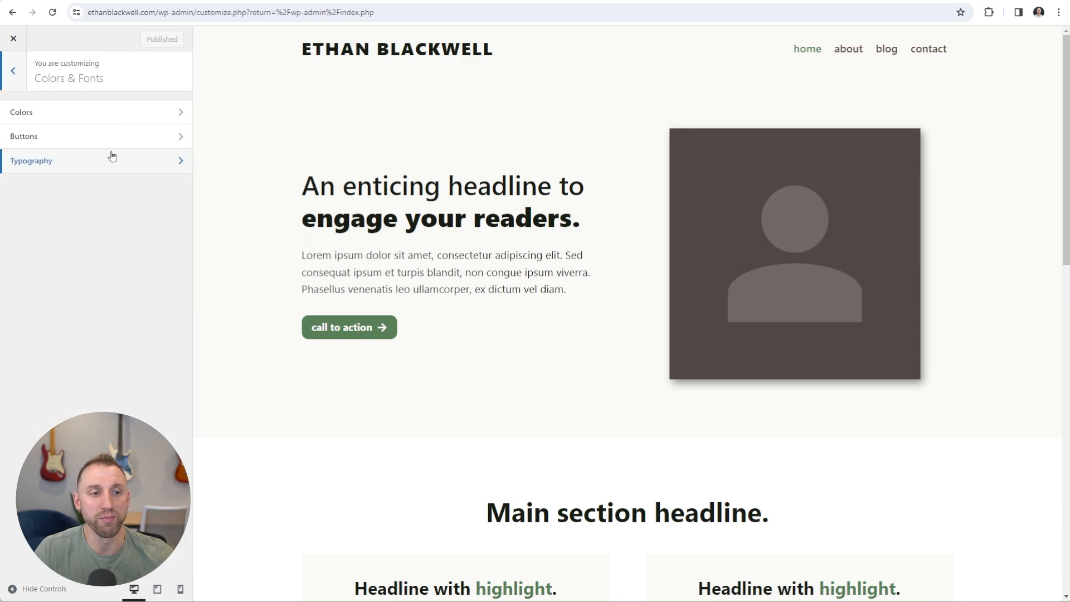
click(102, 116)
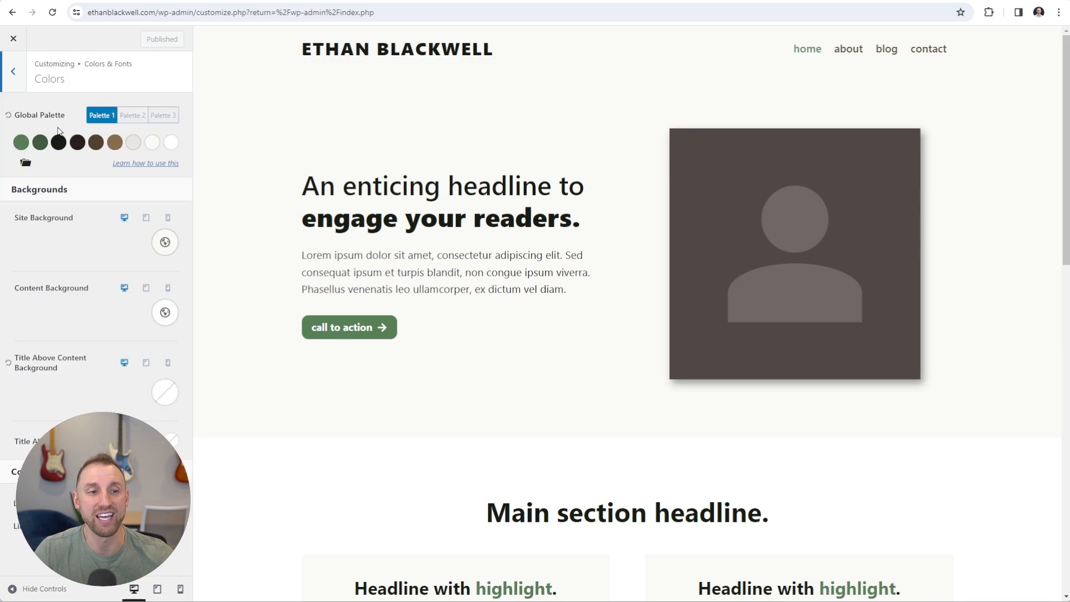
click(20, 143)
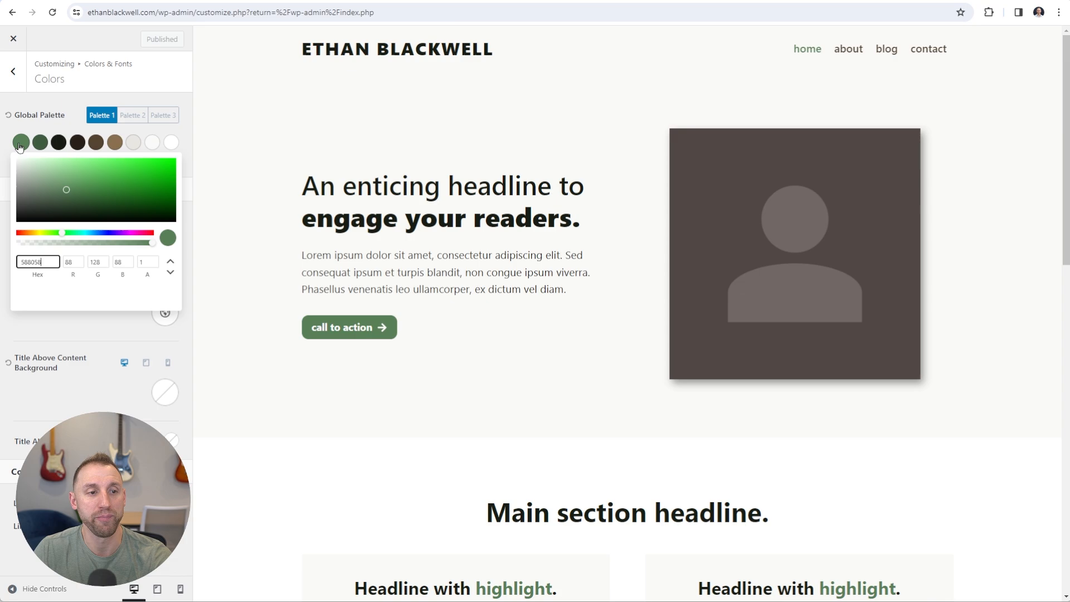
double_click(34, 261)
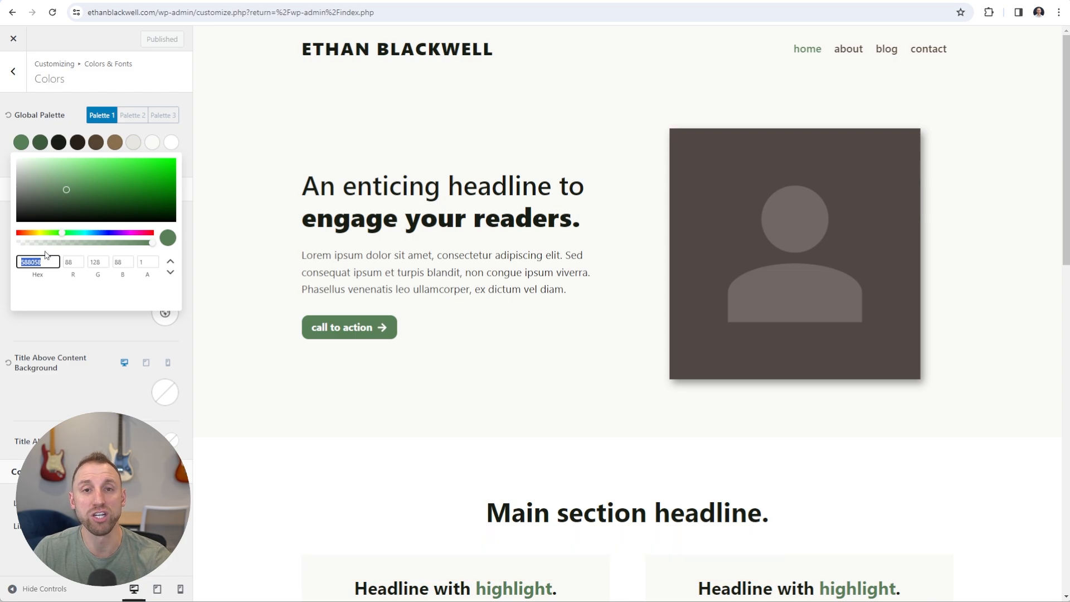
click(254, 1)
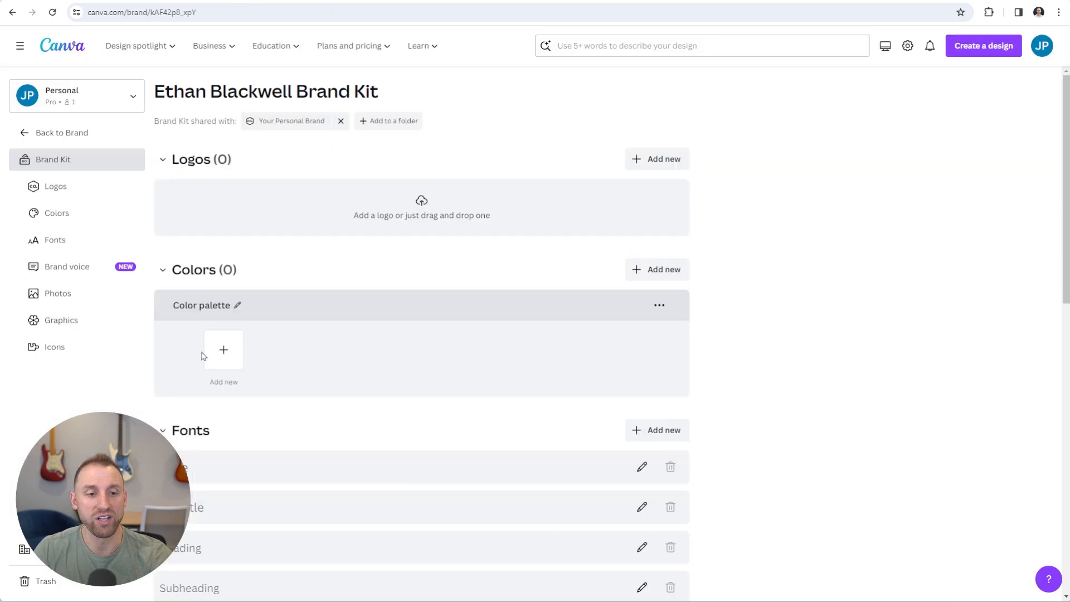
Add #588058 as the first colour in the brand kit palette.
click(233, 352)
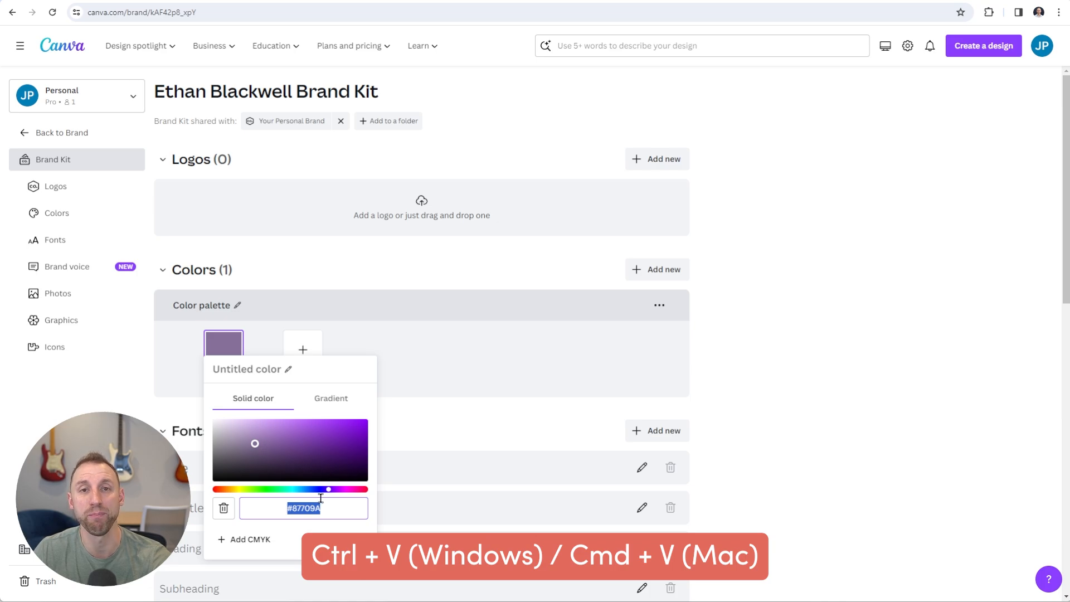
text(#588058)
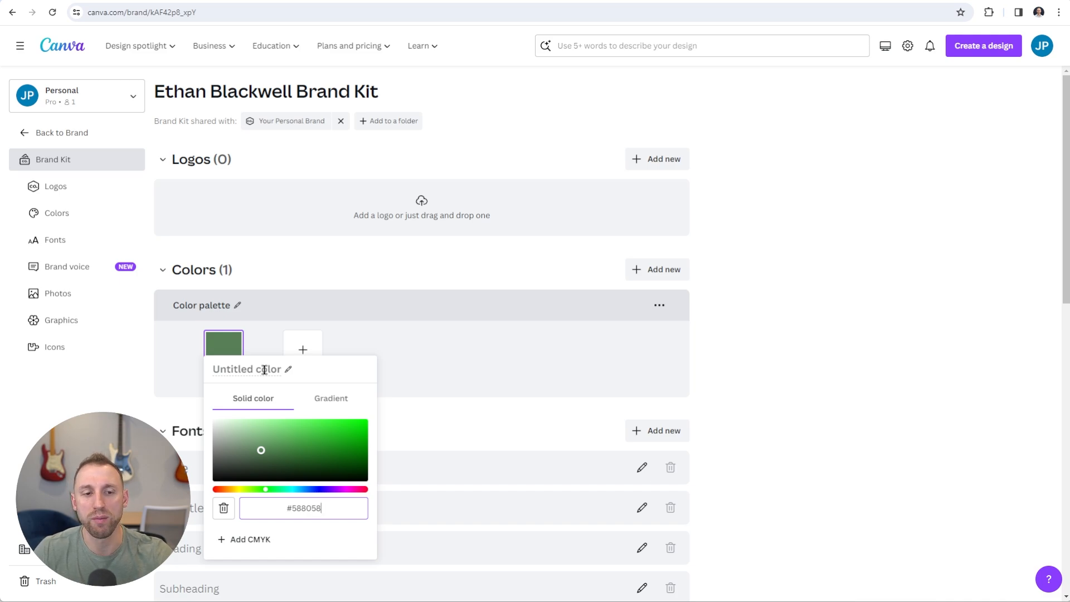
click(461, 374)
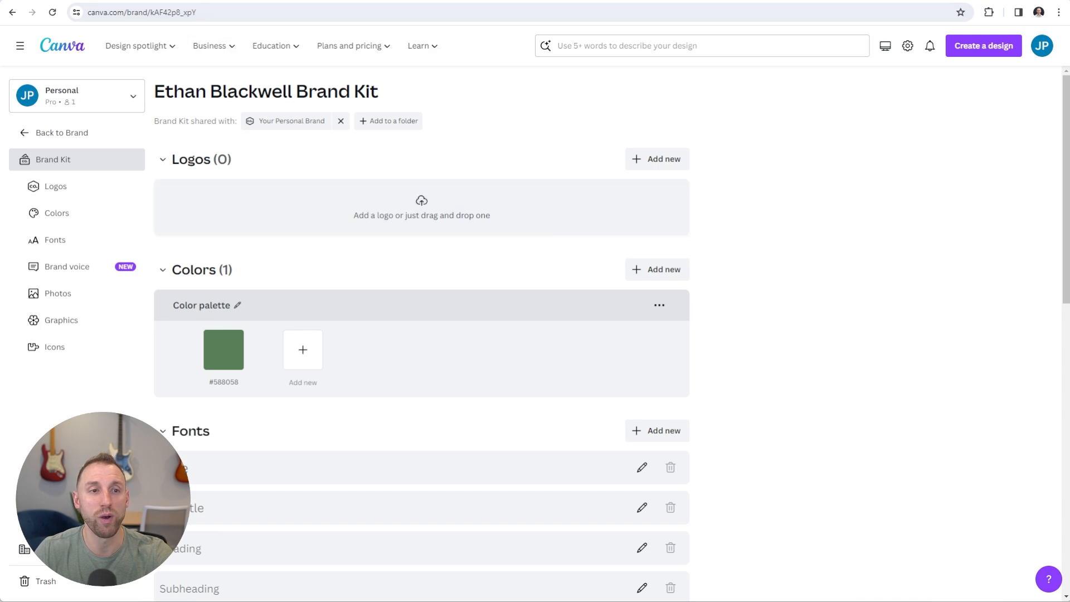
Copy the second site colour 3F5C3F from WordPress and add it to the brand palette.
click(254, 1)
click(43, 143)
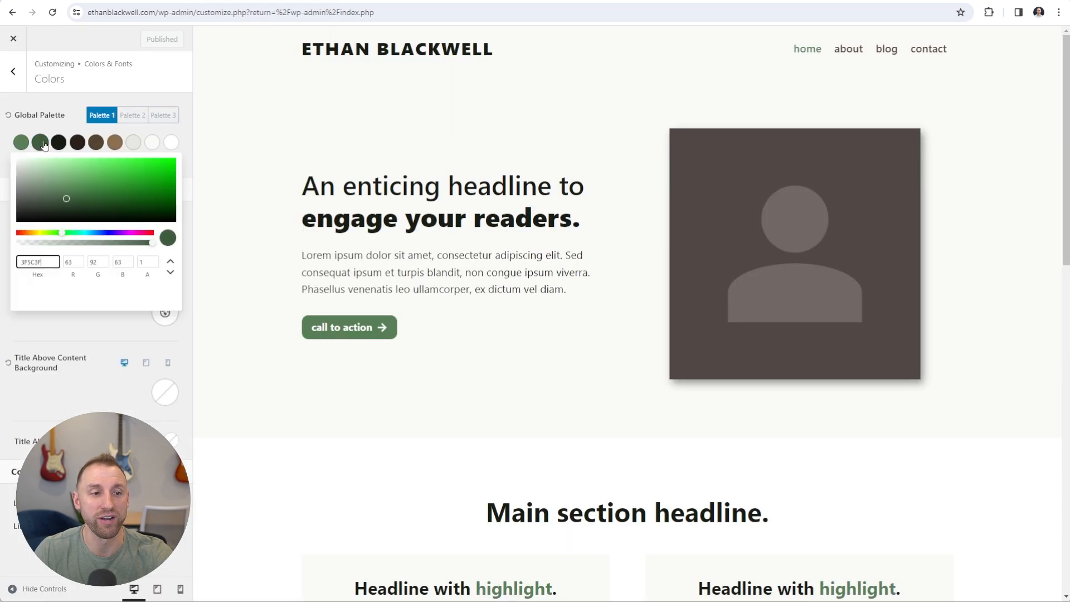
double_click(28, 262)
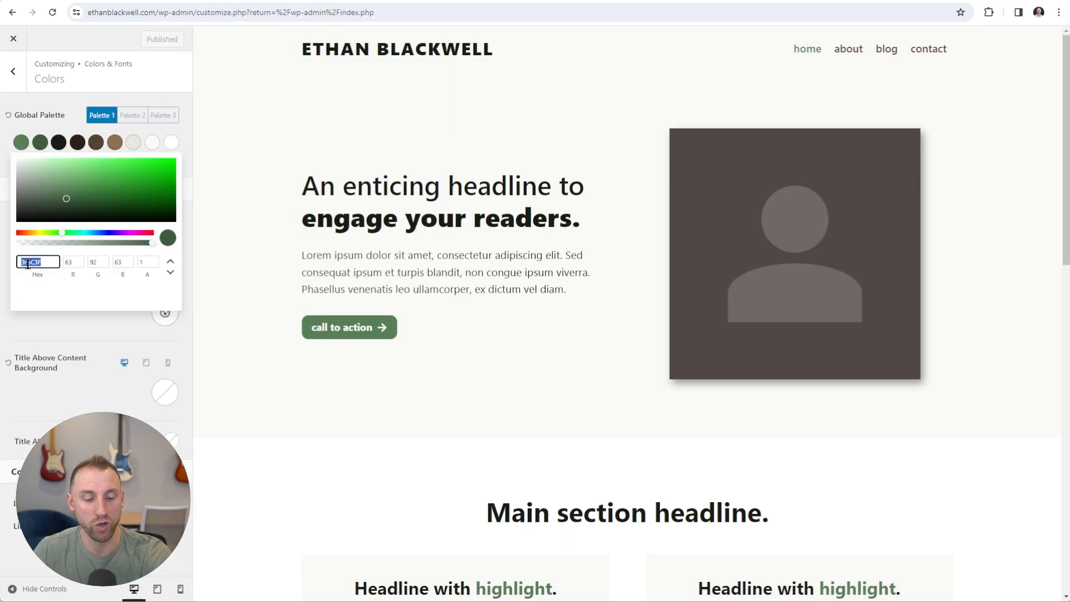
click(121, 1)
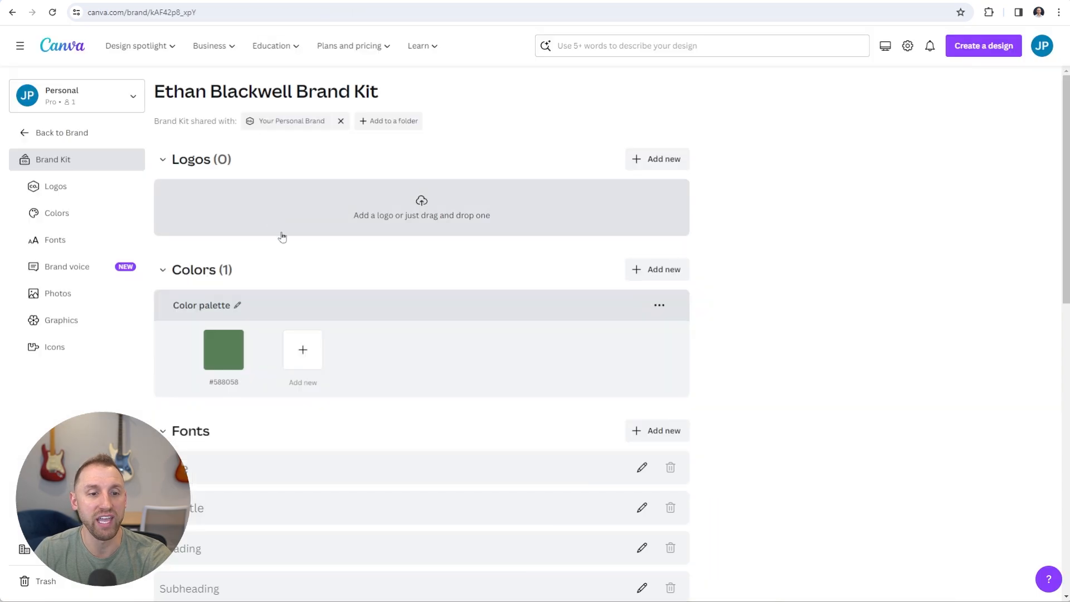
click(304, 351)
text(#3F5C3F)
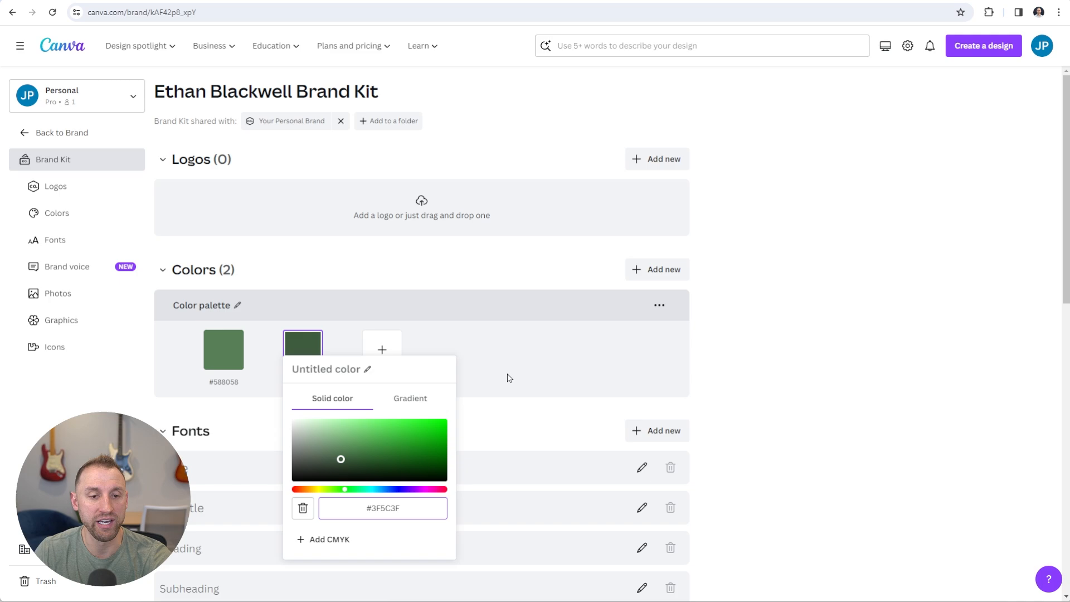
click(510, 366)
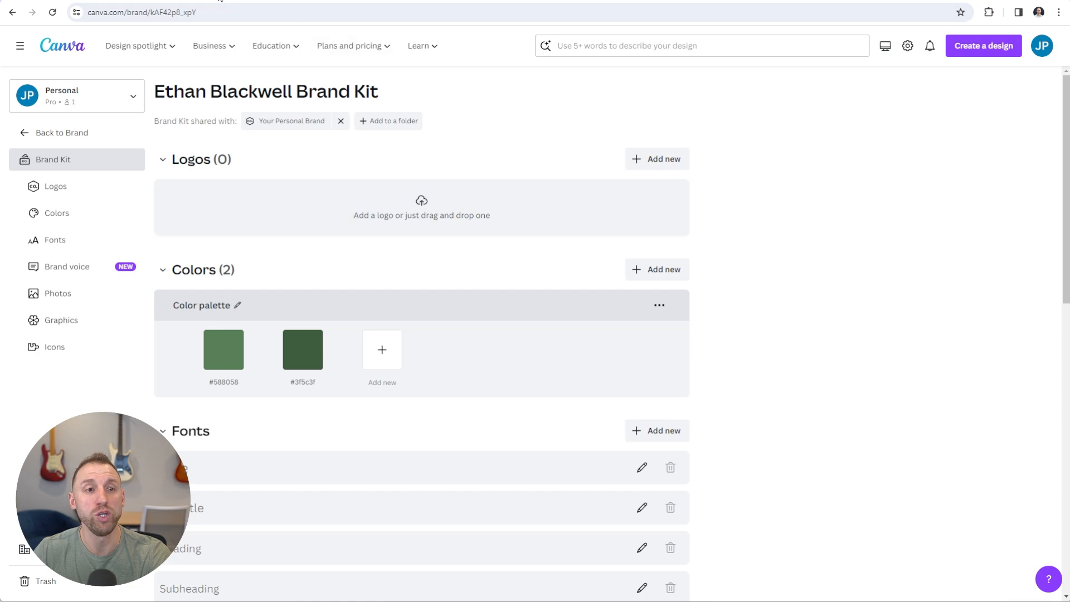
click(212, 1)
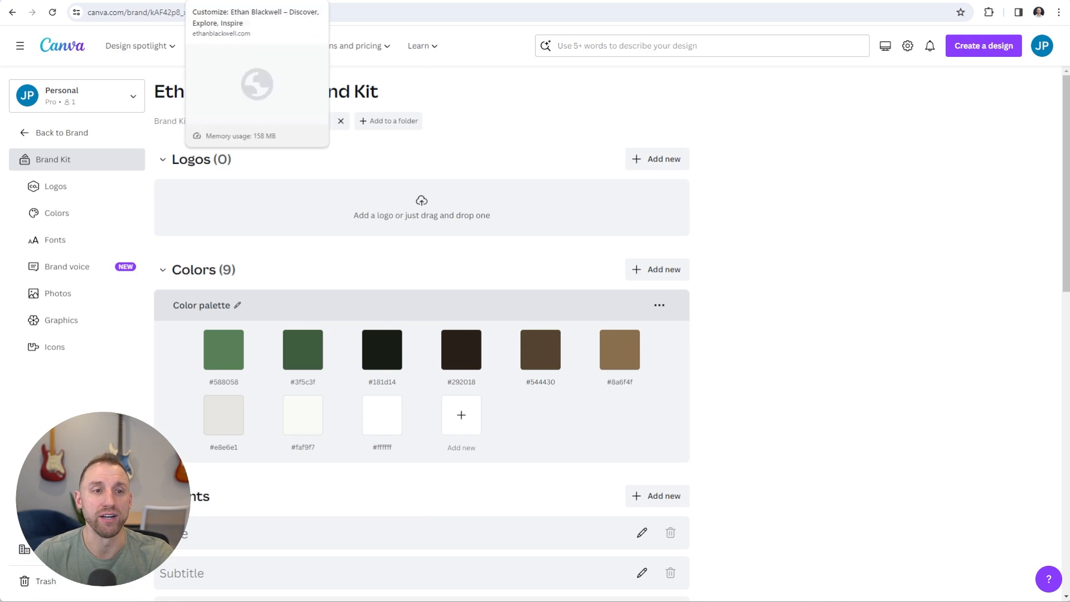
Return to the WordPress customizer's colour settings.
click(245, 1)
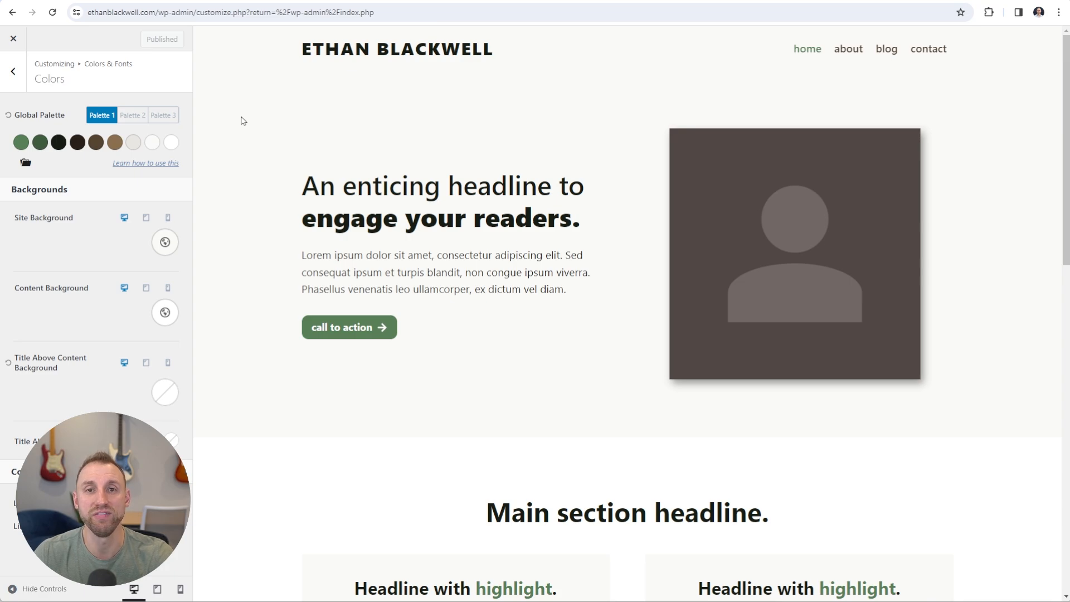
Open Sample Product Review Post and copy the Kadence palette's pros-green hex 28A745.
click(14, 39)
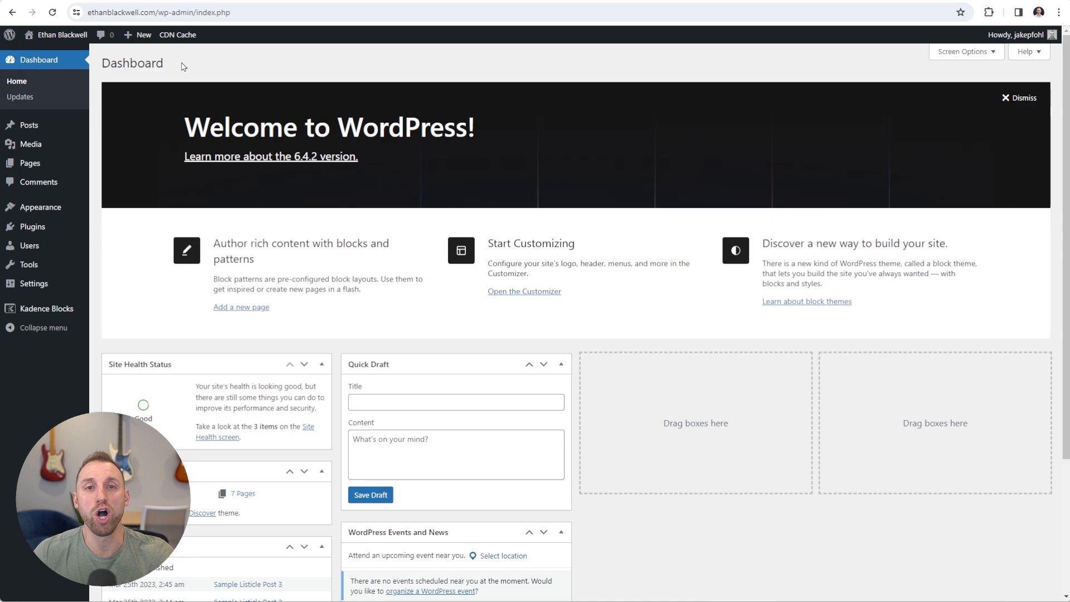
click(34, 127)
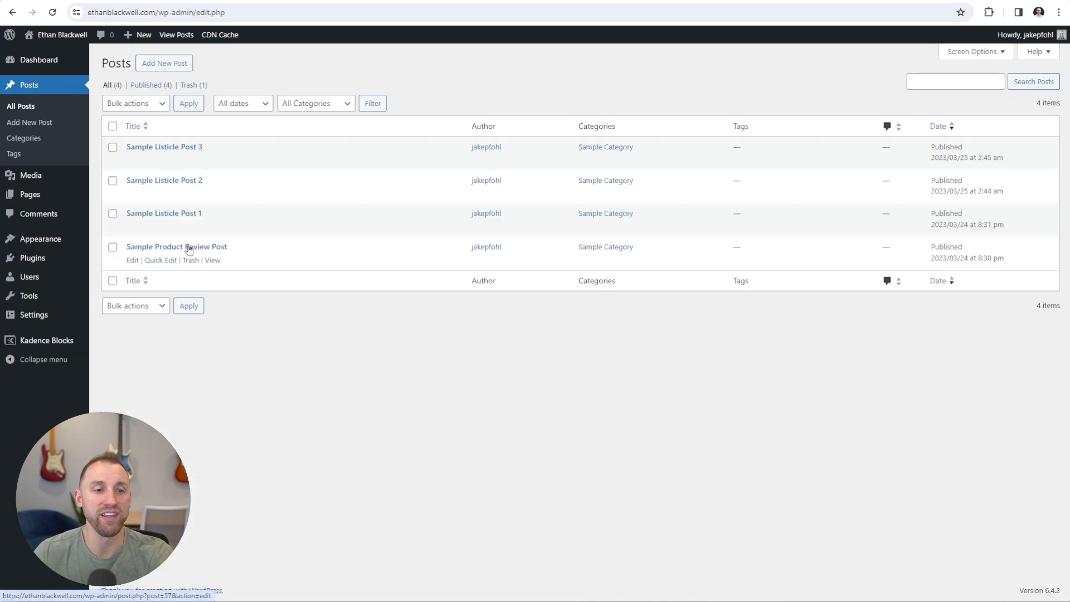
click(188, 249)
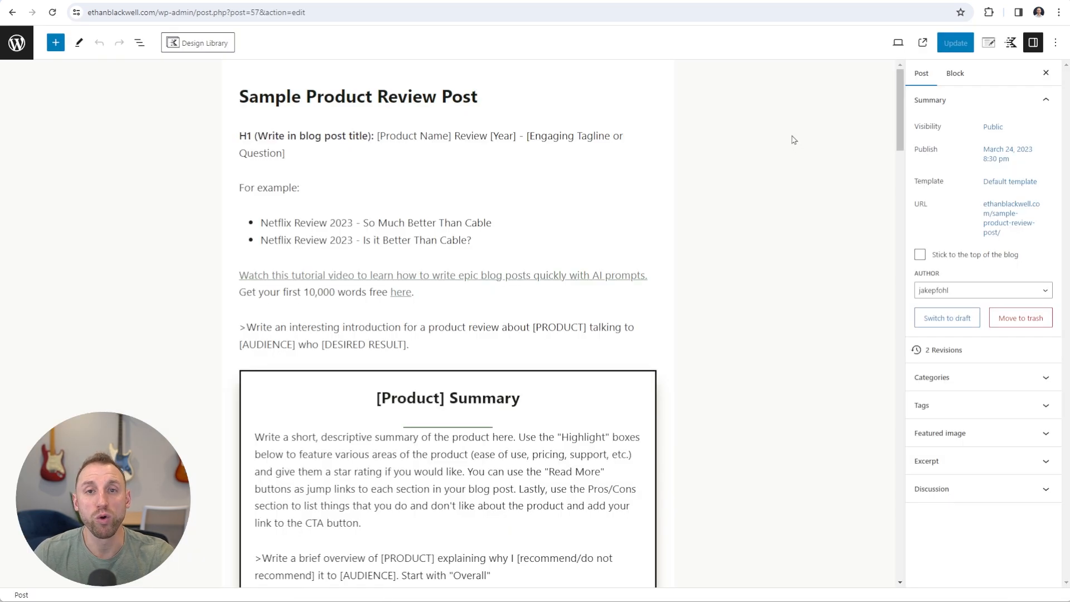
click(1010, 44)
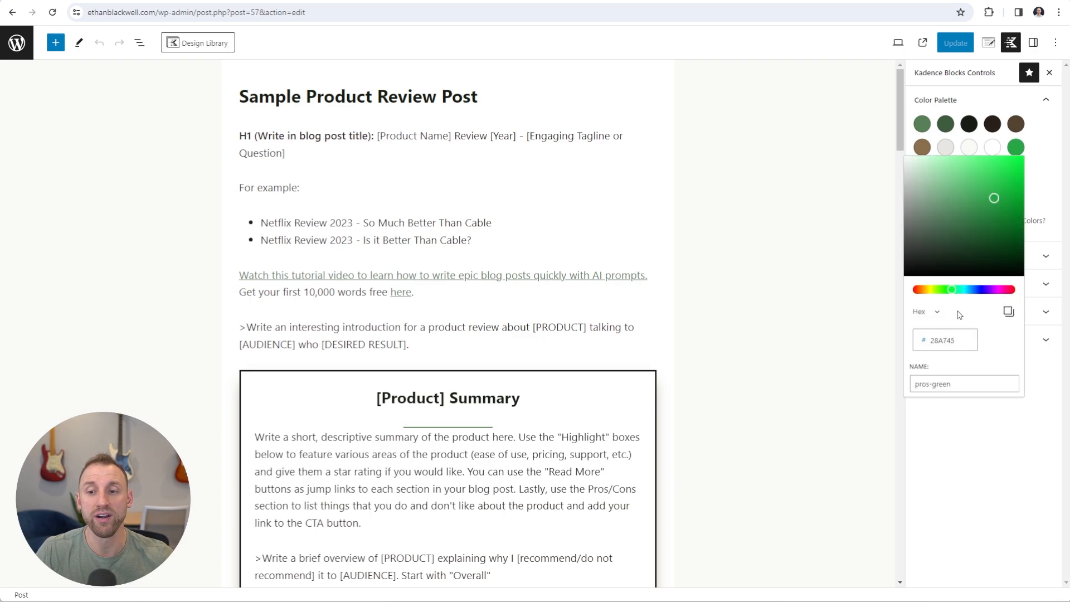
click(948, 341)
double_click(948, 340)
key(ctrl+c)
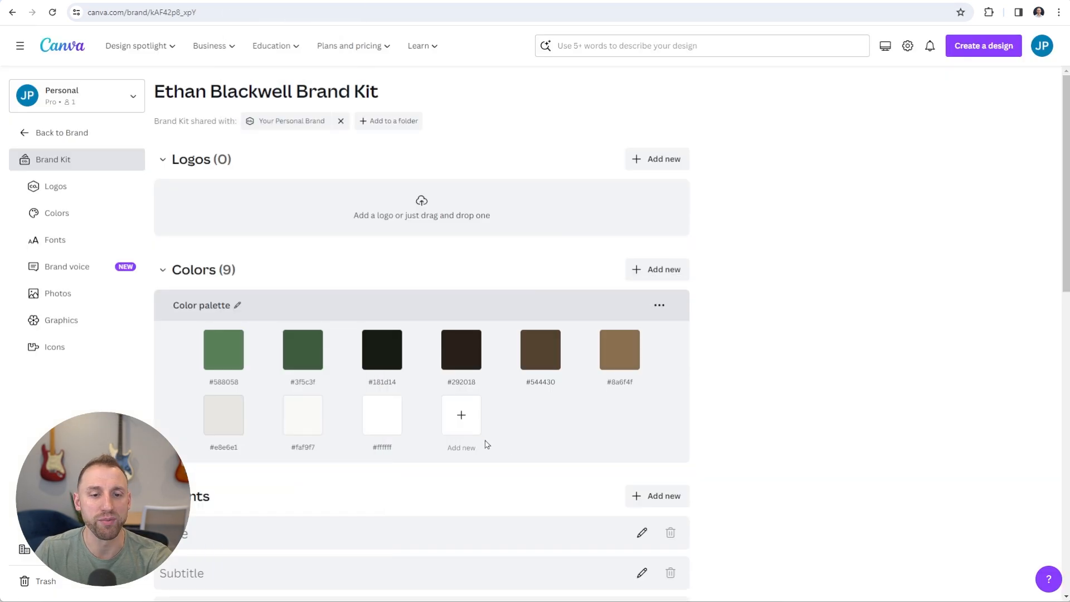
Add the green #28a745 to the brand kit palette.
click(462, 415)
key(ctrl+v)
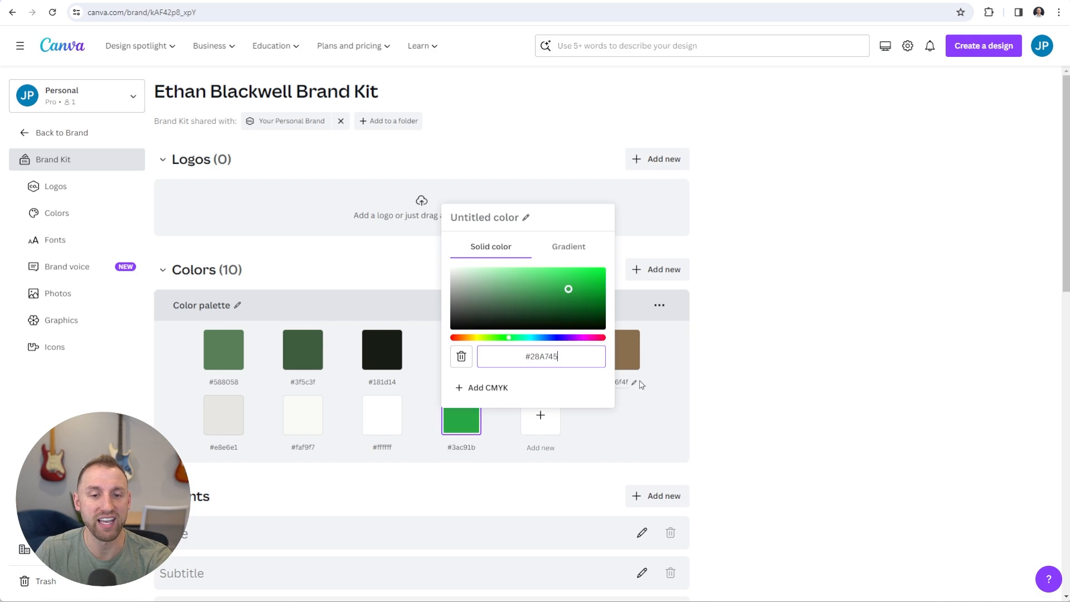
click(737, 397)
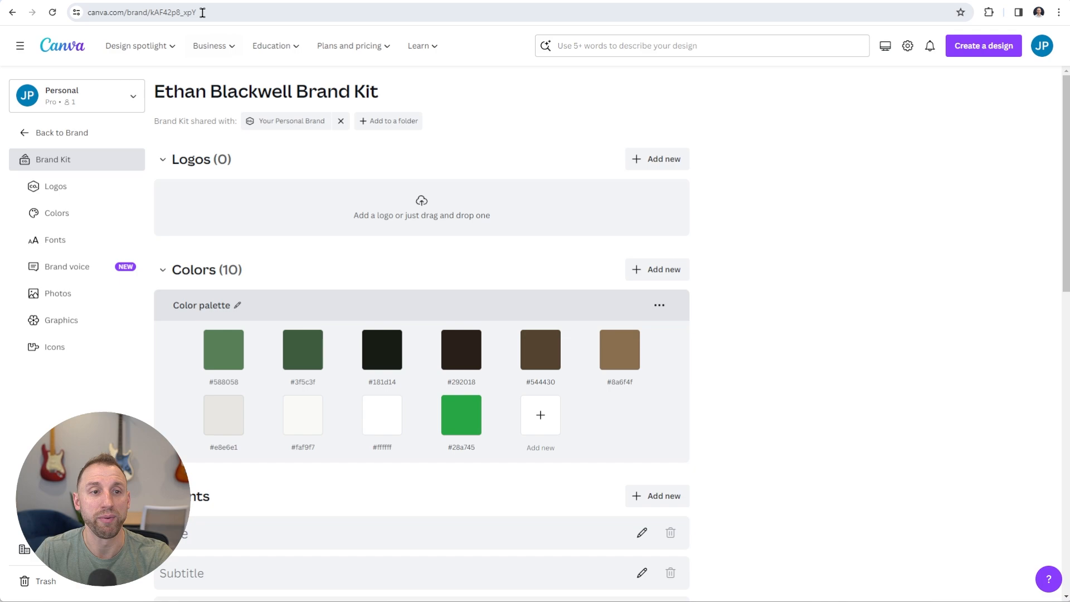
Copy the Kadence cons-red hex DC3545 and add it to the brand palette.
click(250, 1)
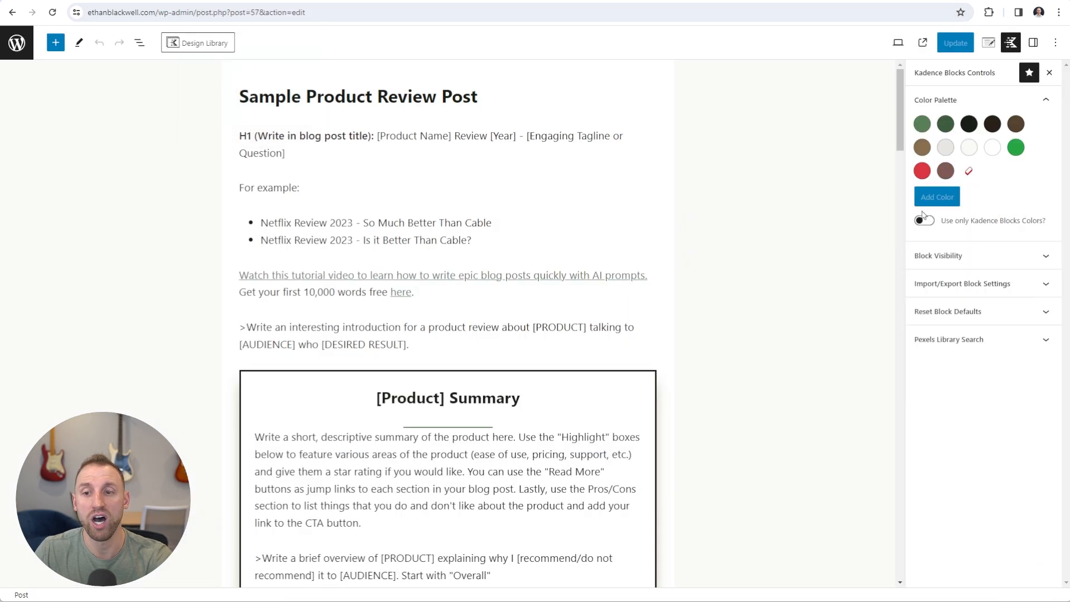
click(920, 172)
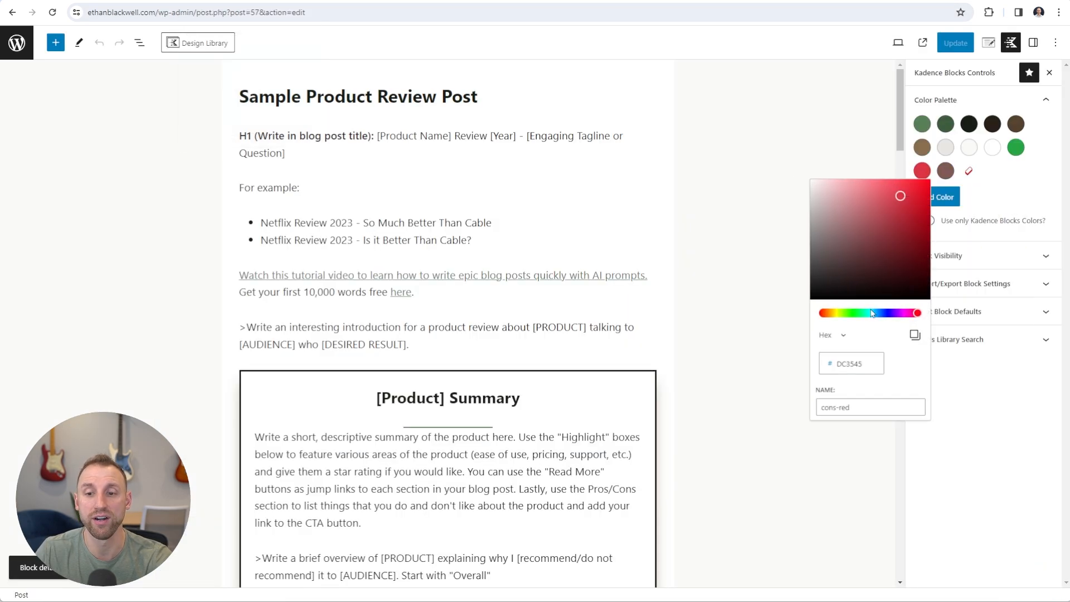
click(848, 364)
key(ctrl+c)
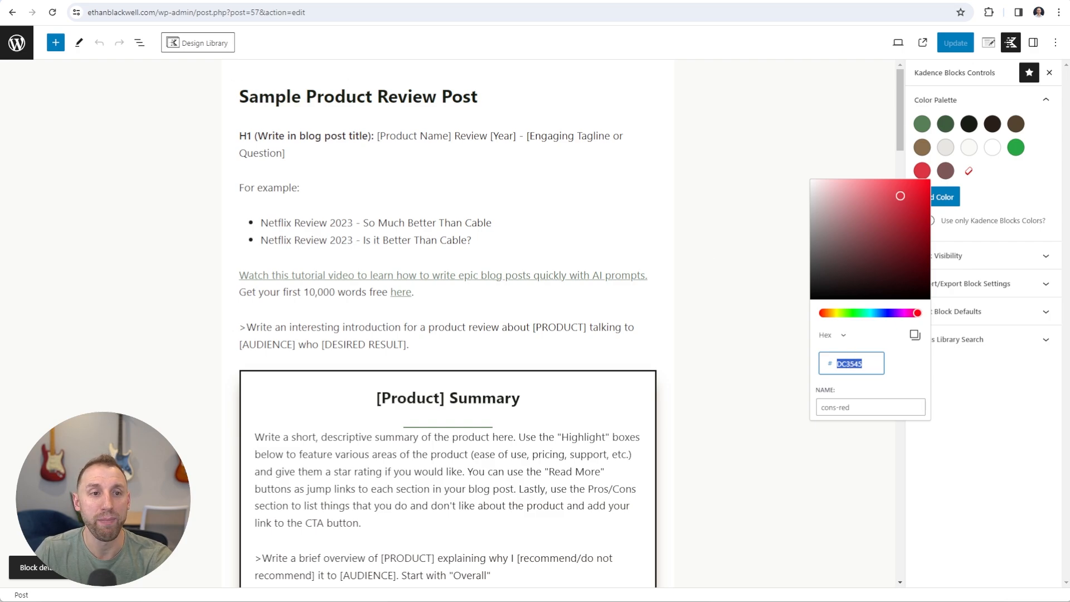
click(167, 1)
click(540, 416)
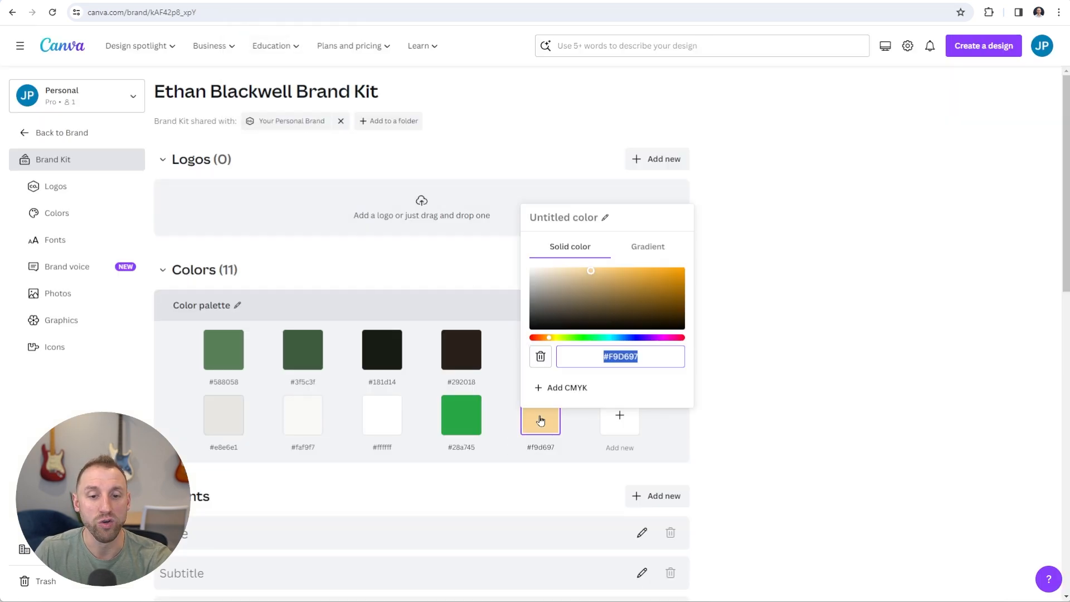
key(ctrl+v)
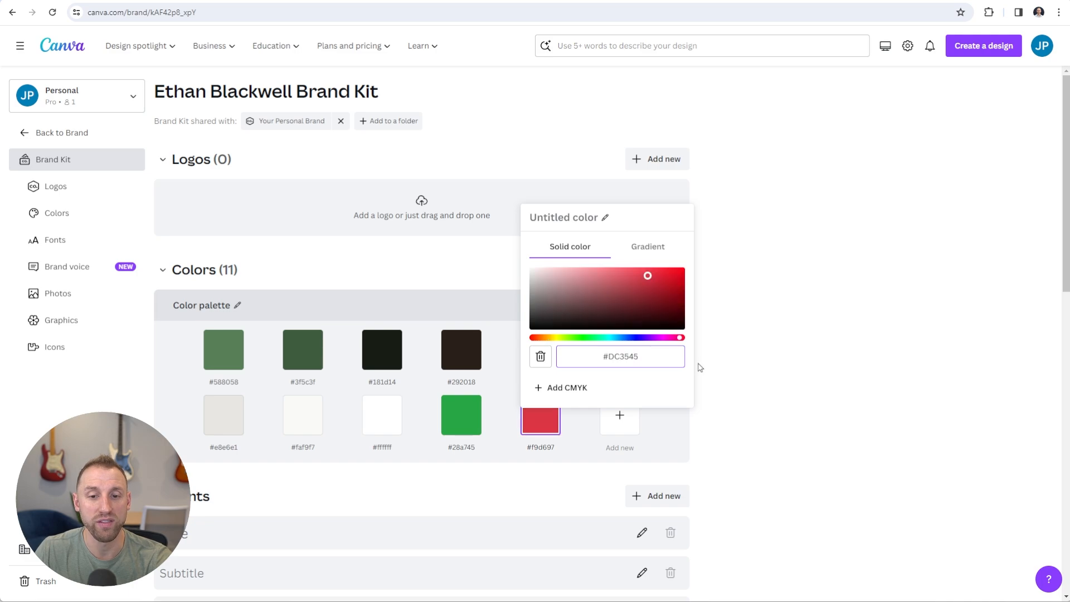
click(771, 366)
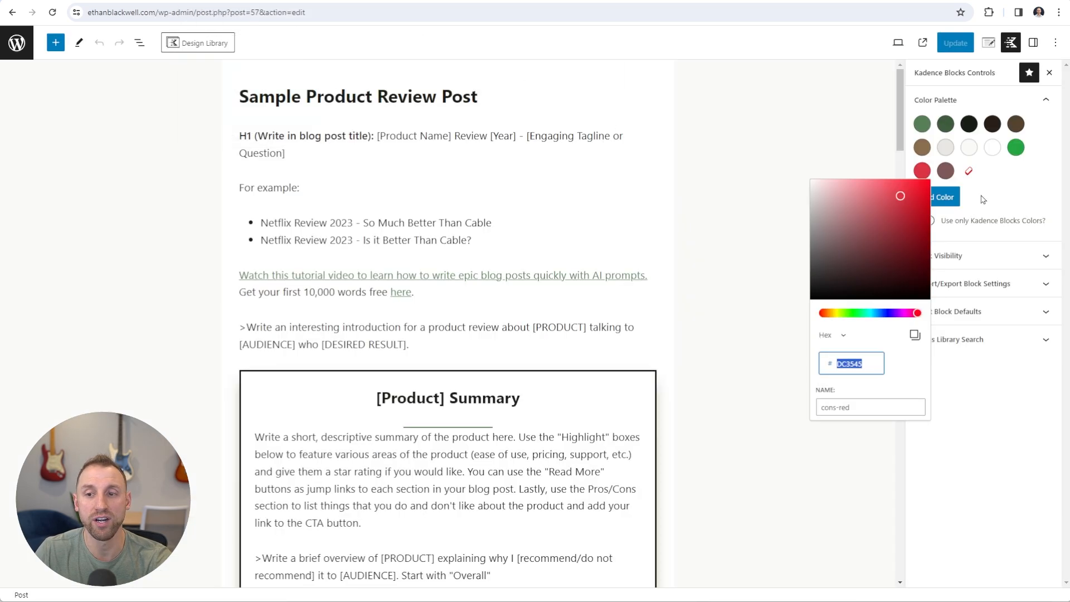
Copy the mauve comp-1 hex 805958 and add it to the brand palette.
click(947, 173)
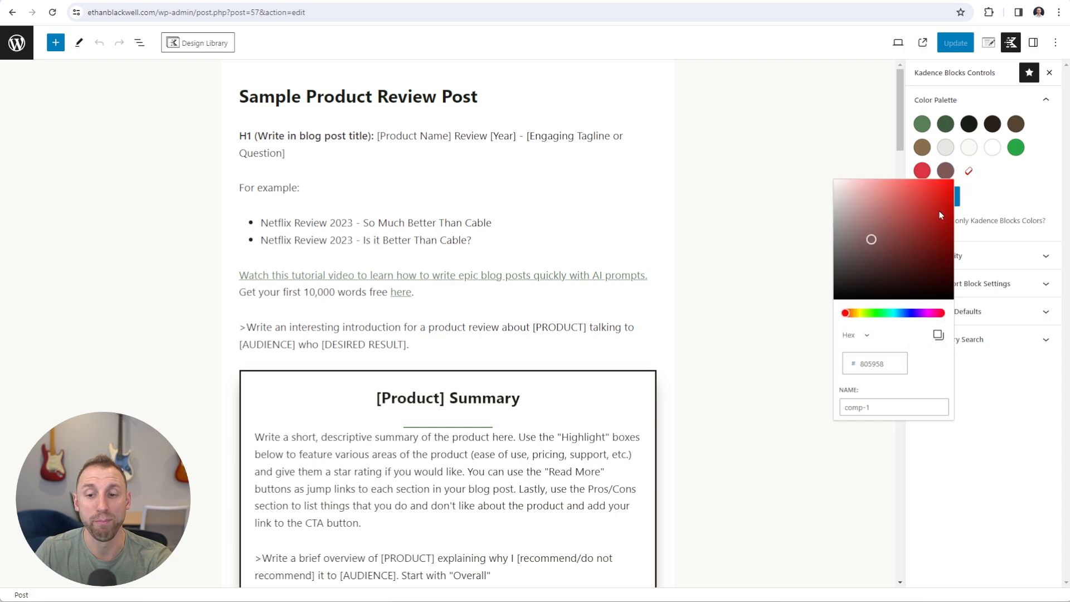
double_click(869, 365)
key(ctrl+c)
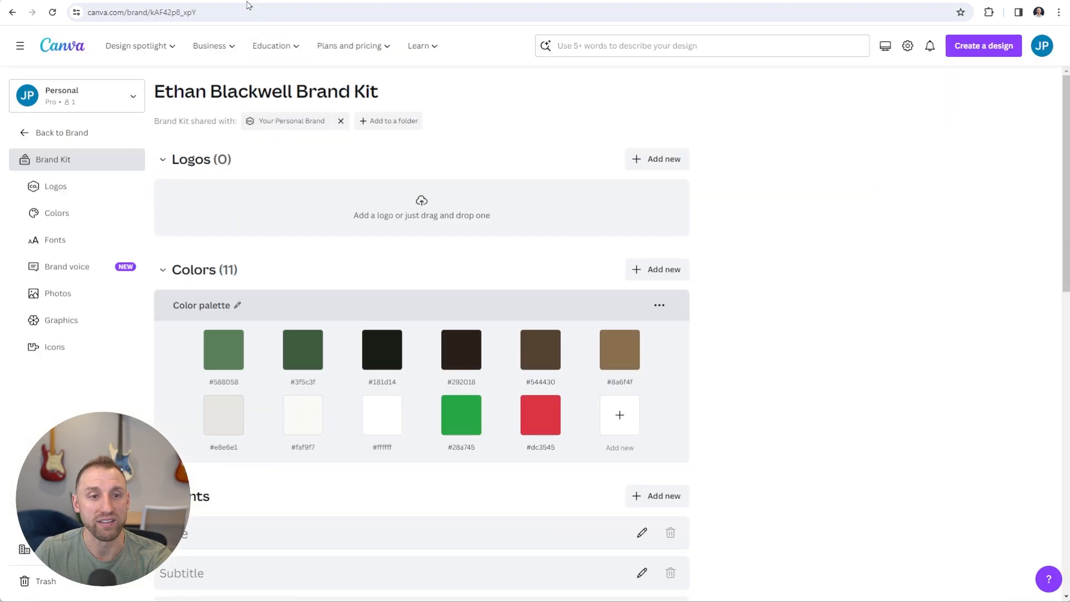
click(620, 414)
key(ctrl+v)
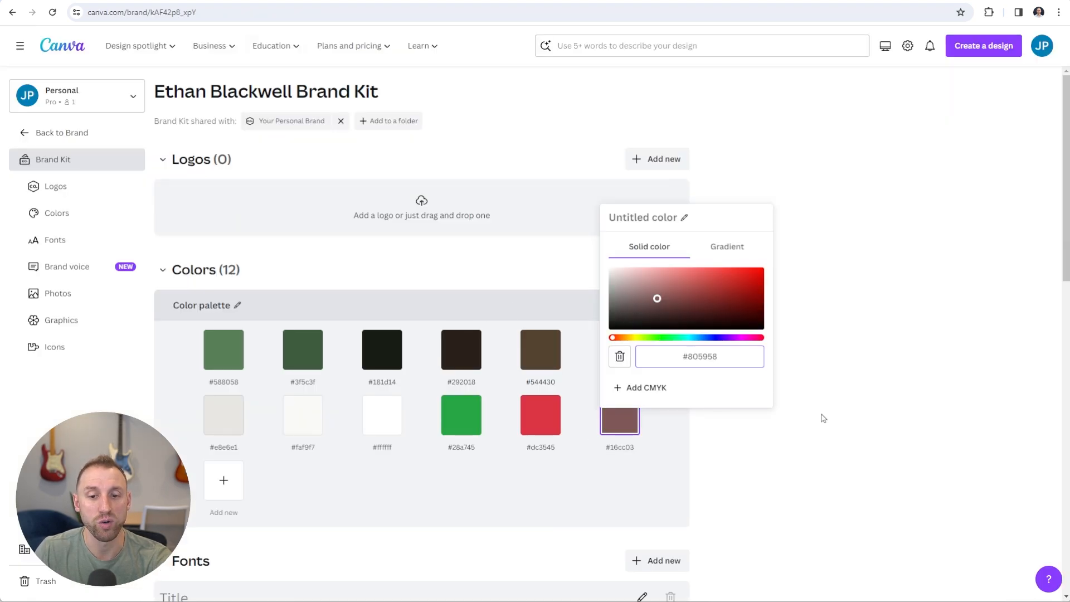
click(843, 393)
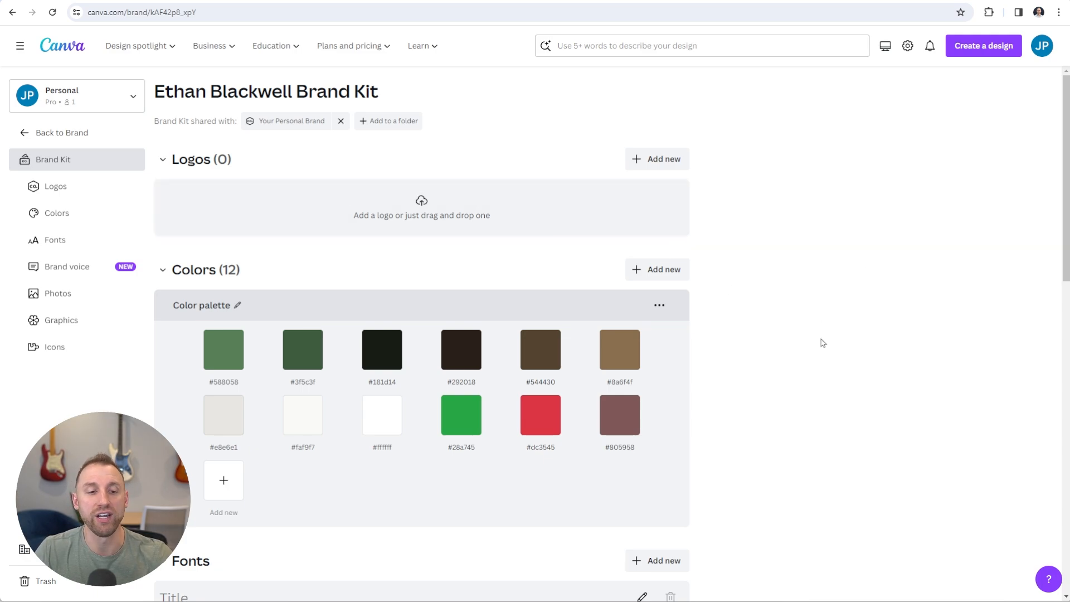
scroll(819, 342, down, 6)
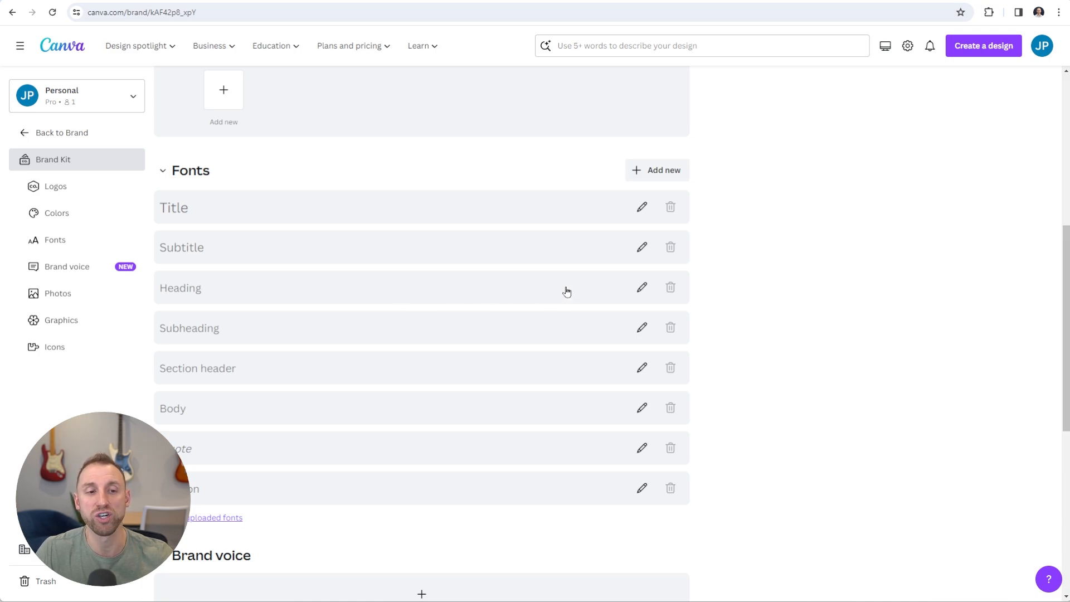
Edit the Heading font style and page through the font list's categories.
click(643, 290)
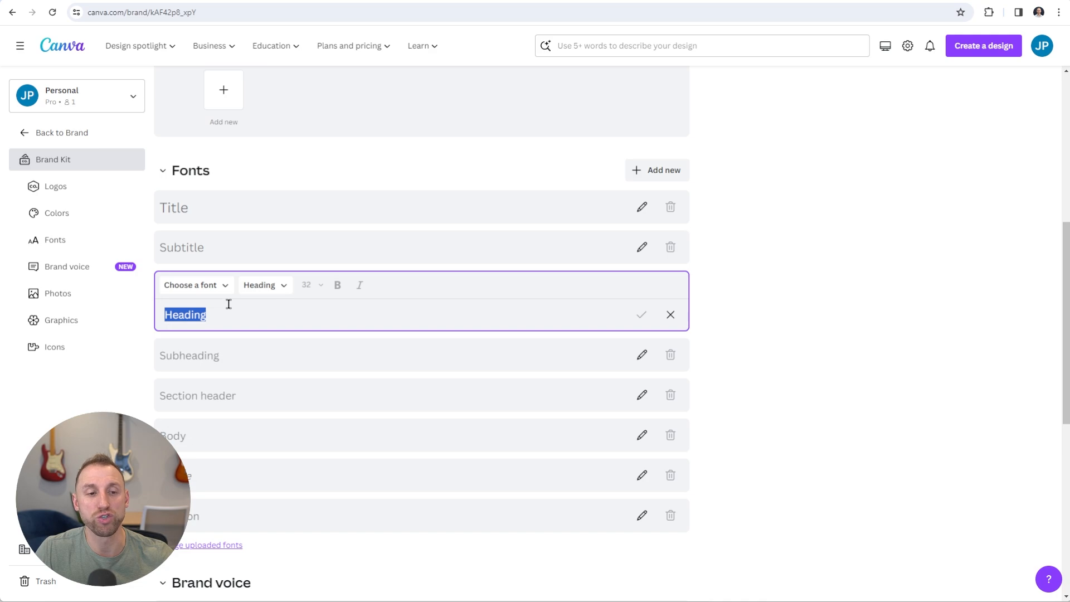
click(225, 287)
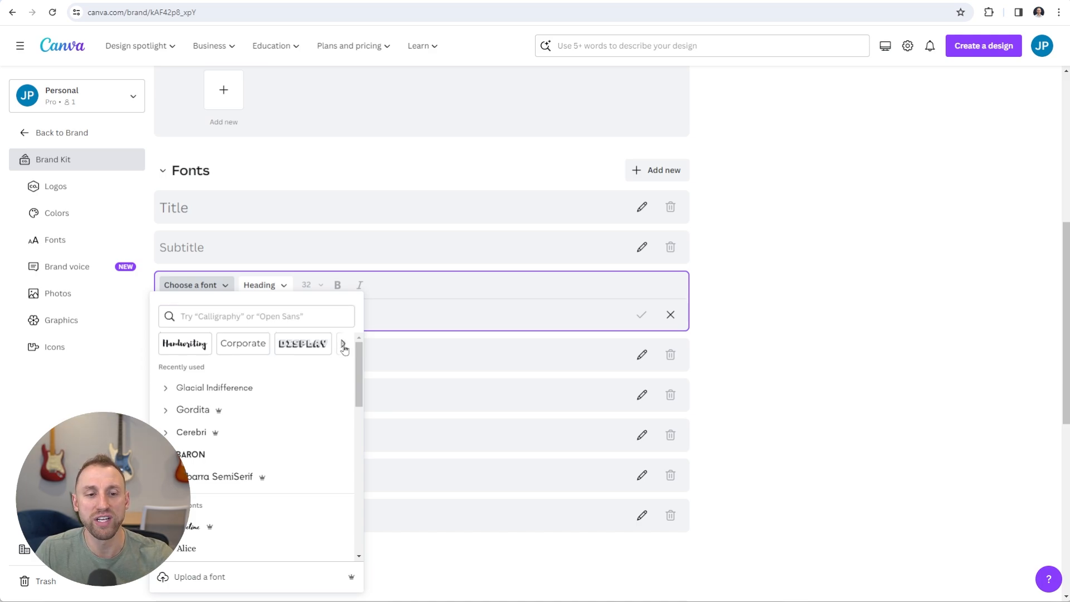
click(342, 343)
click(343, 344)
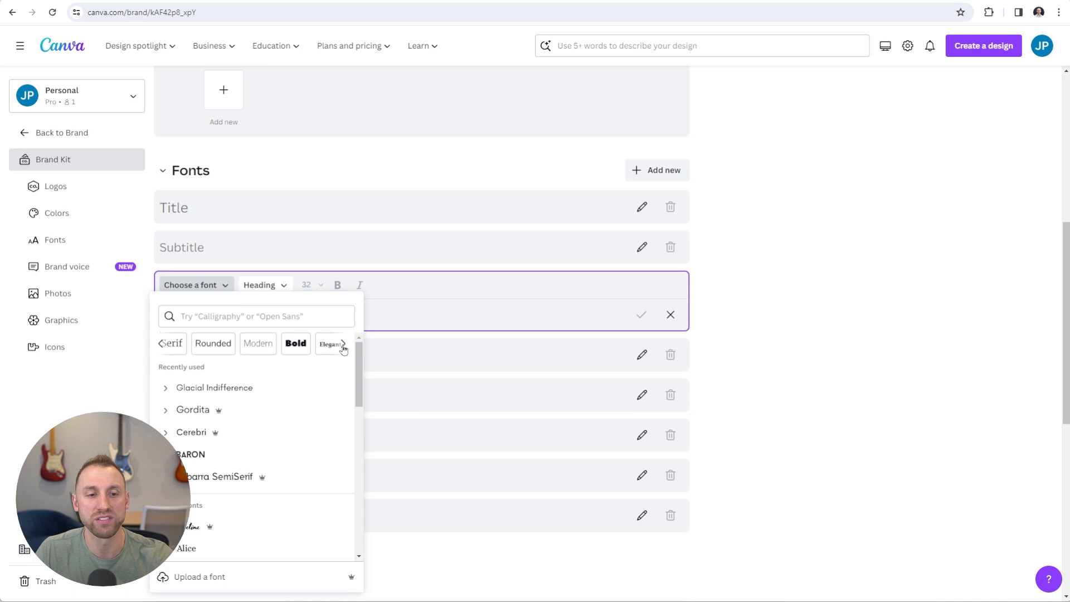
click(343, 344)
click(343, 344)
click(343, 343)
click(342, 344)
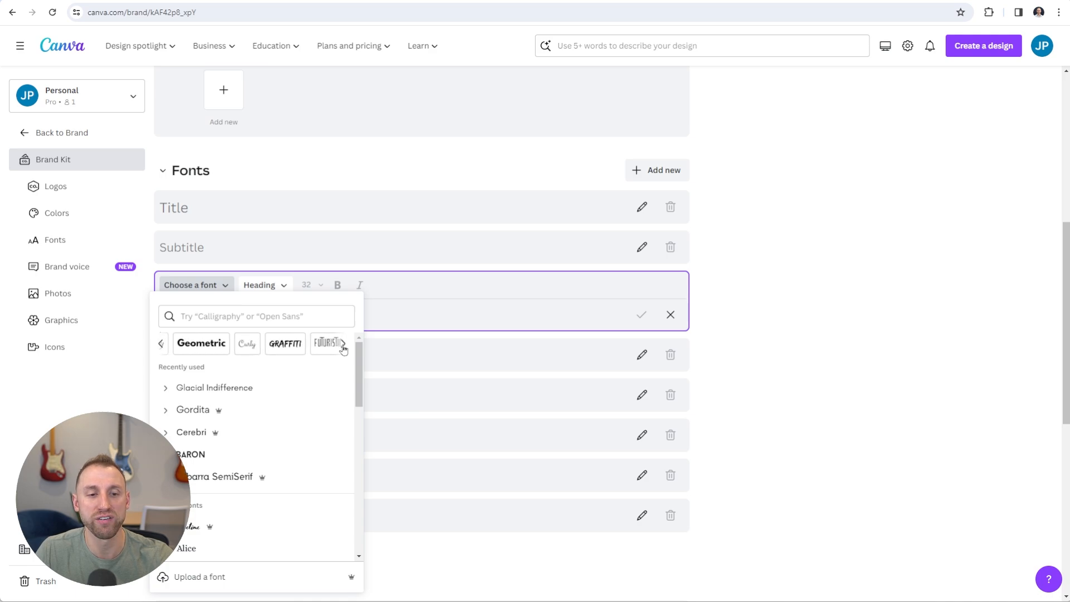
click(343, 345)
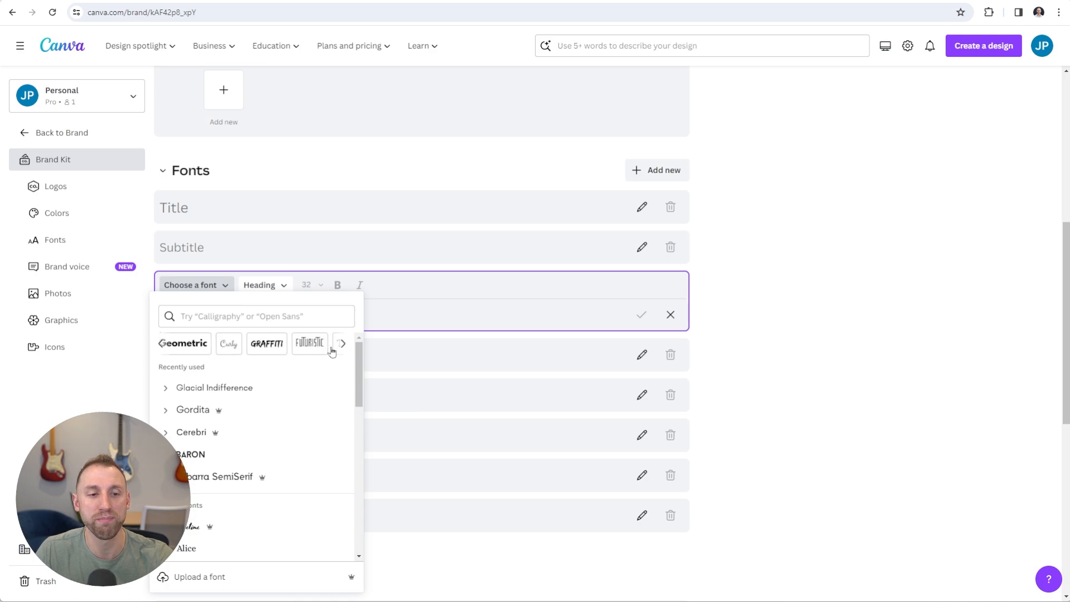
Filter the heading font list to Geometric fonts and browse the results.
click(194, 344)
scroll(269, 356, down, 3)
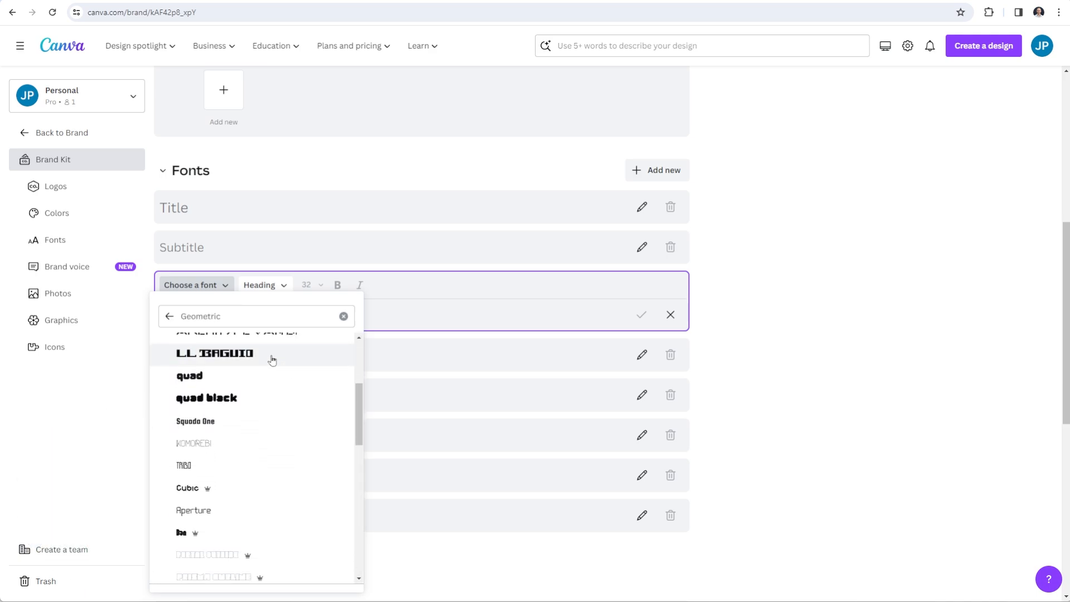
scroll(272, 361, down, 3)
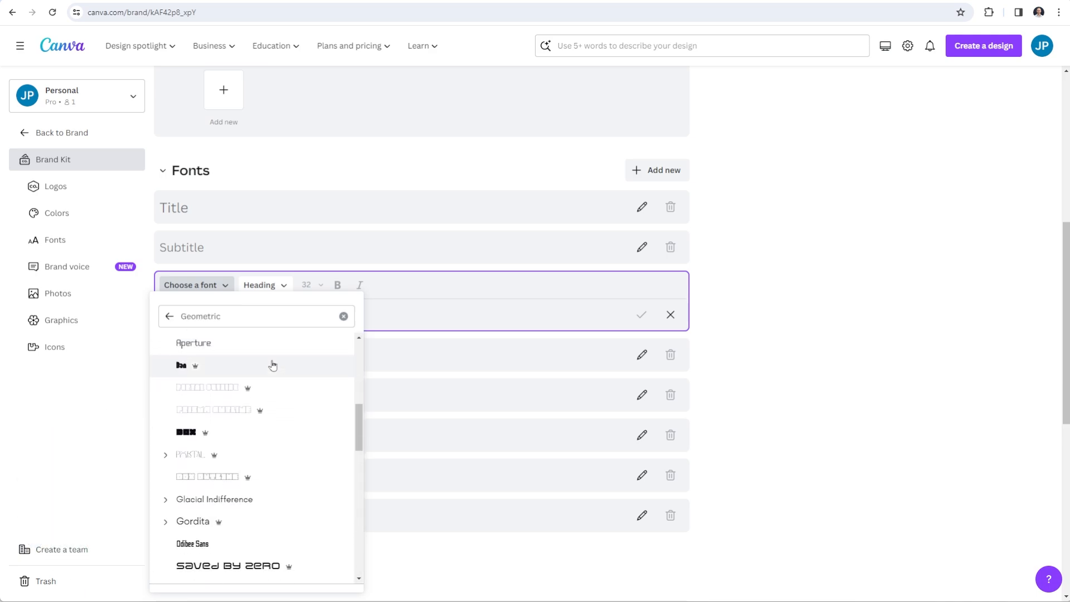
scroll(273, 365, down, 2)
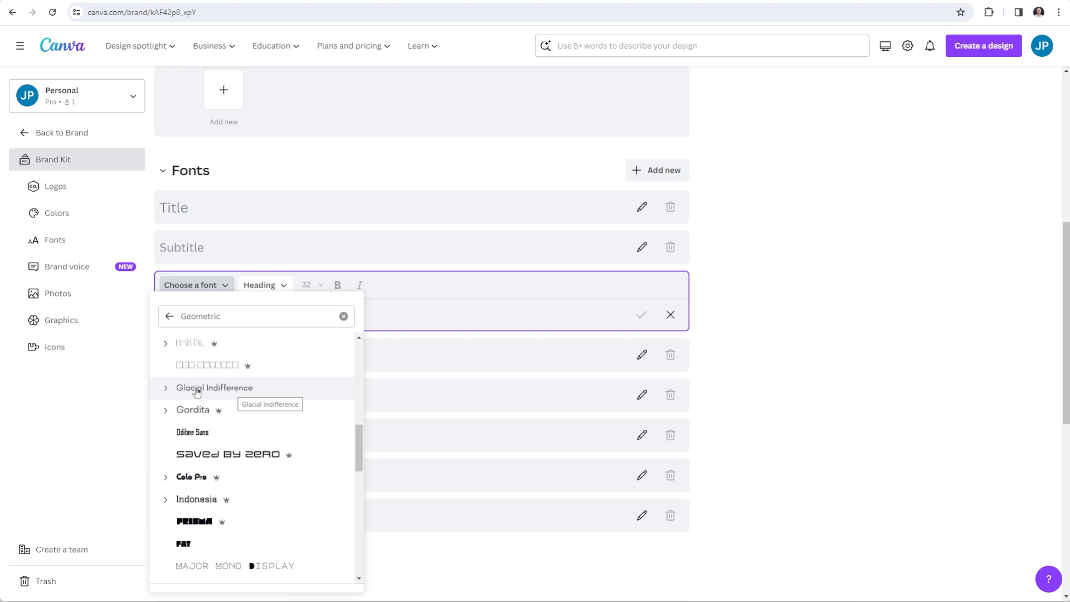
Choose the Bold weight of Glacial Indifference for the brand kit Heading font.
click(166, 390)
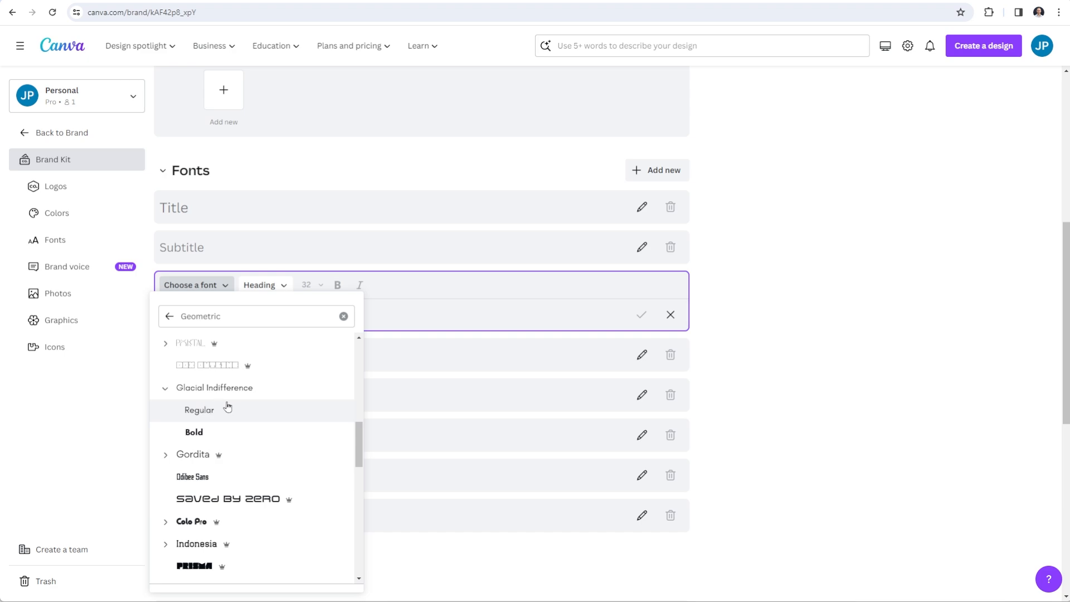
click(218, 434)
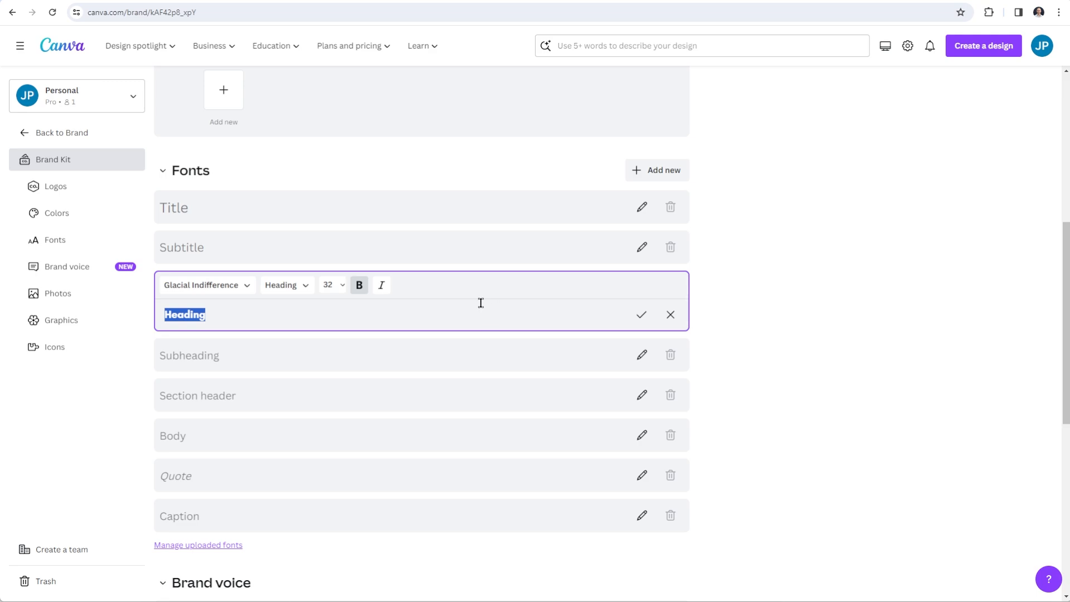
Discard the pending Heading font change and return to the top of the Brand Kit page.
click(671, 315)
scroll(745, 318, up, 7)
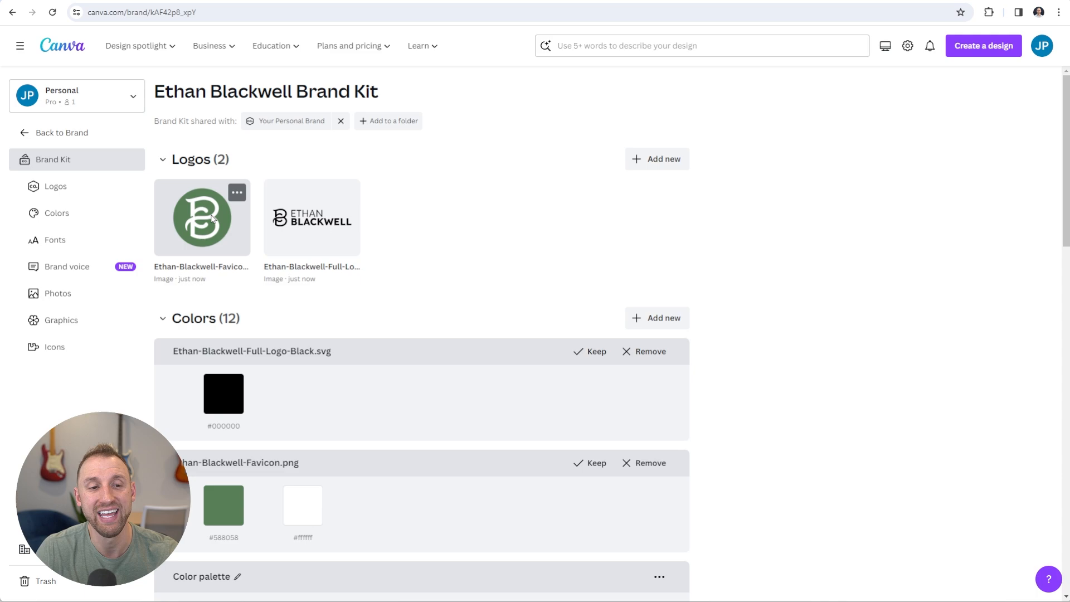
Remove the colour suggestions from the black full logo SVG and the favicon PNG.
scroll(212, 217, down, 2)
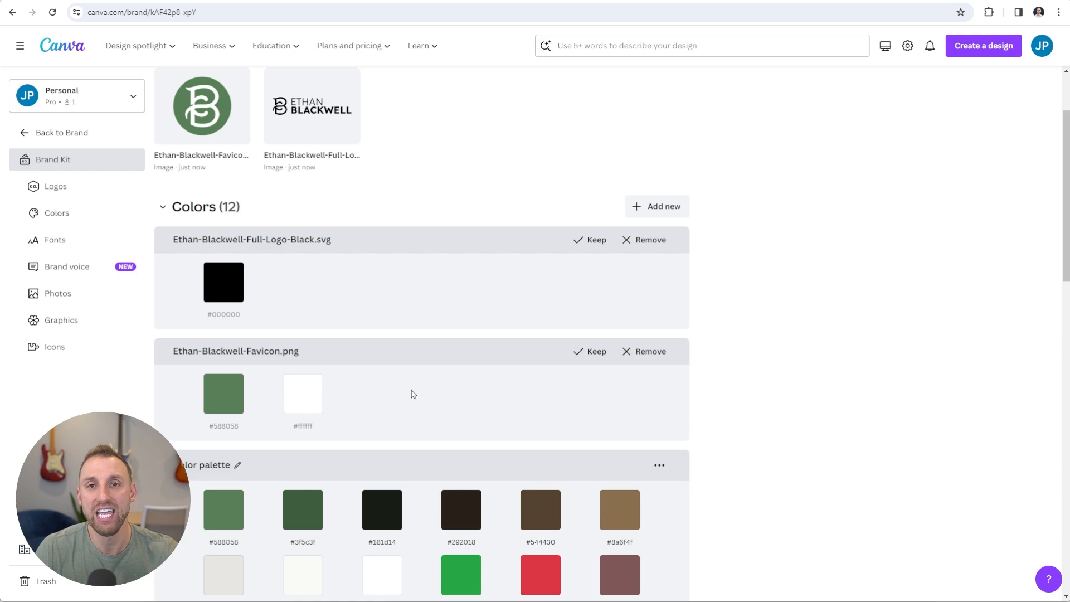
click(647, 240)
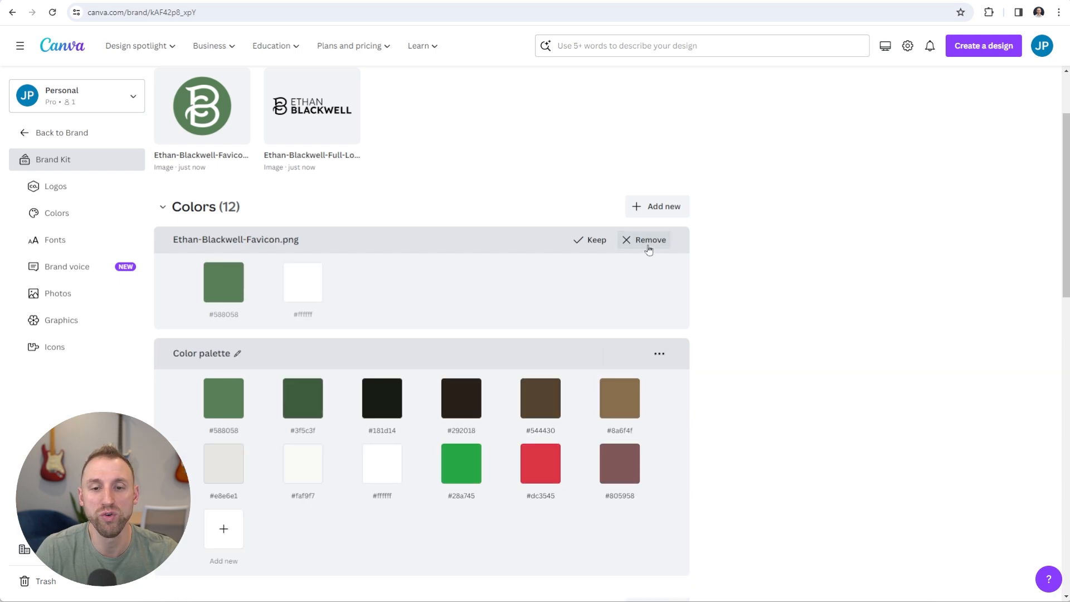
click(643, 241)
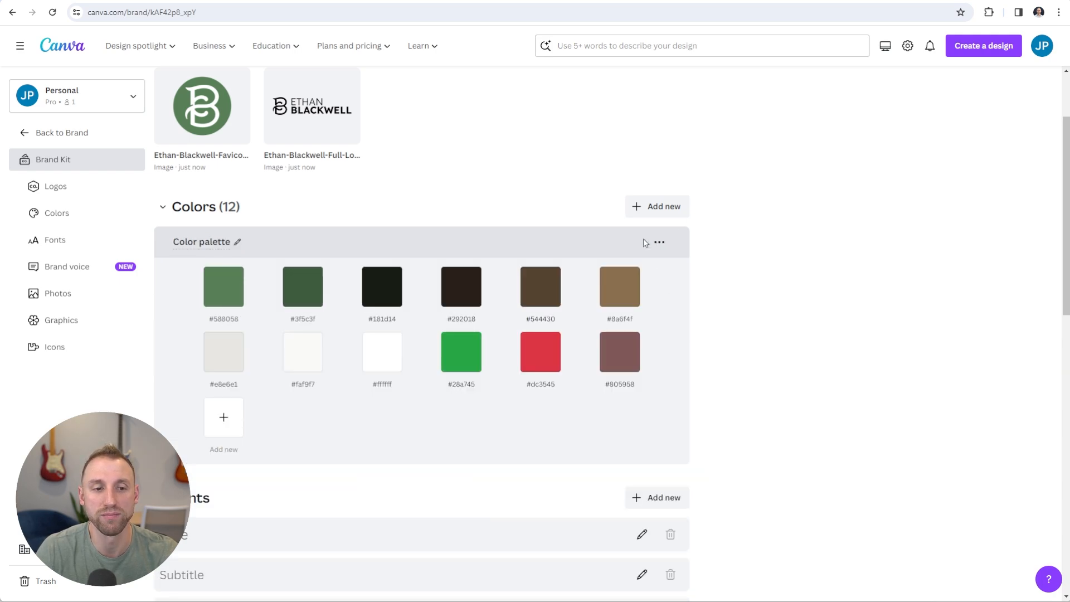
scroll(562, 239, up, 2)
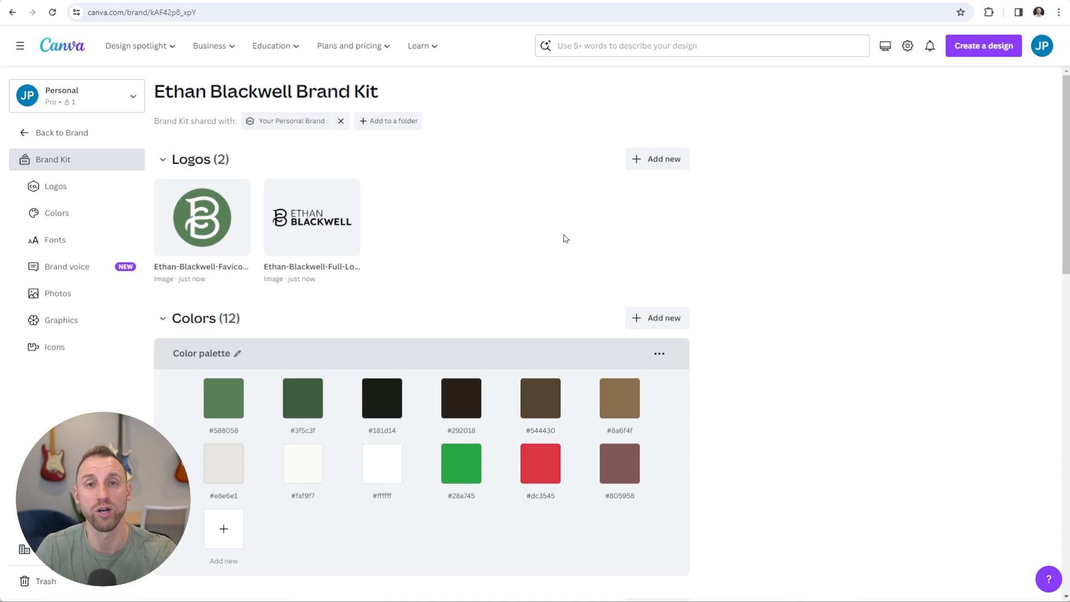
Create a custom-size blank design with width 1600 and height 800 px.
click(982, 50)
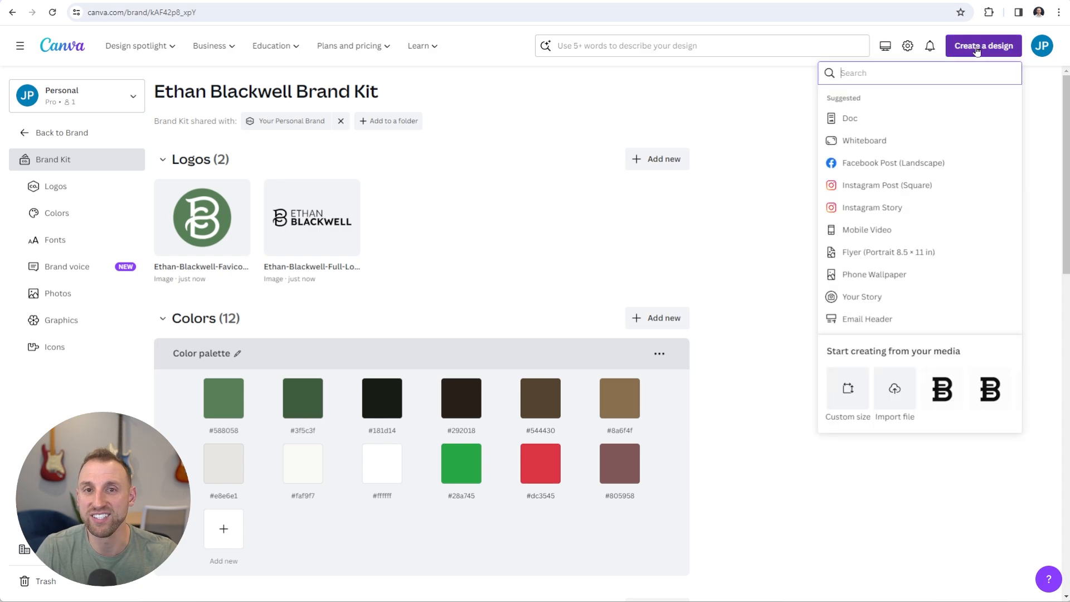
click(847, 392)
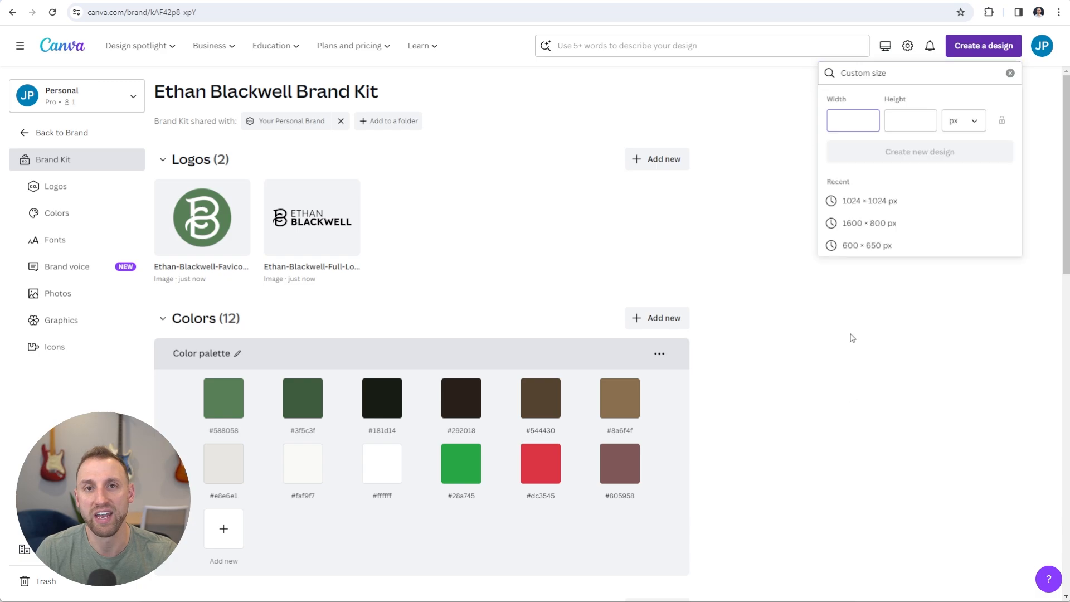
text(1600)
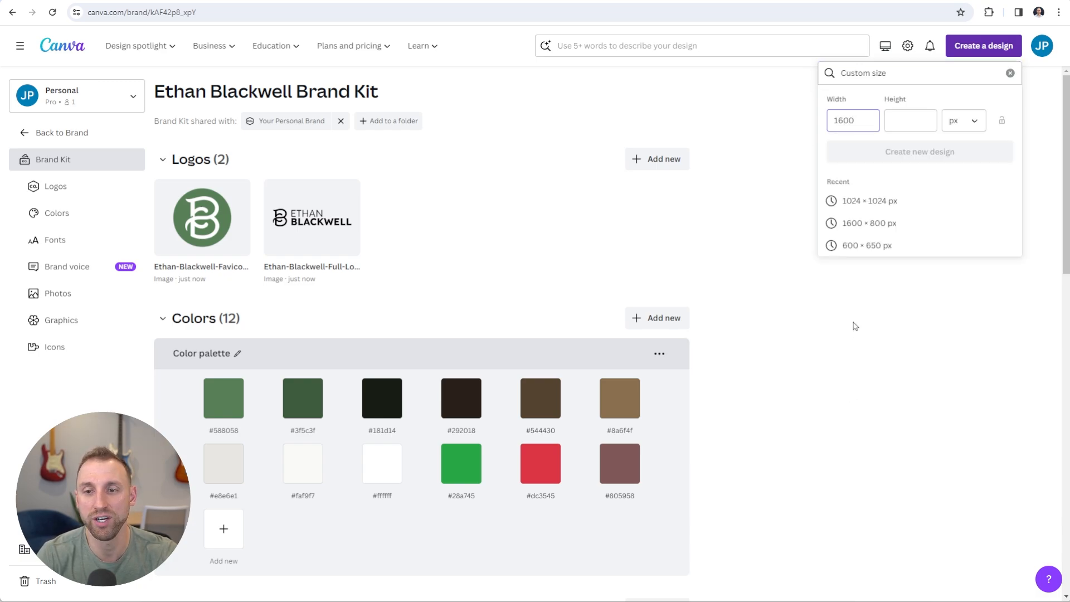
click(909, 127)
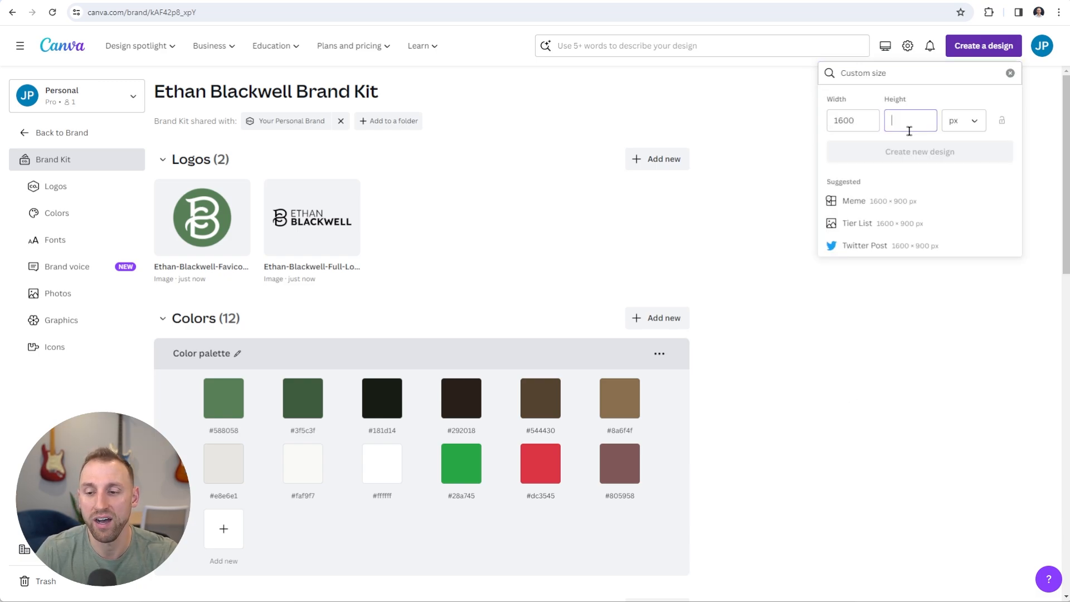
text(800)
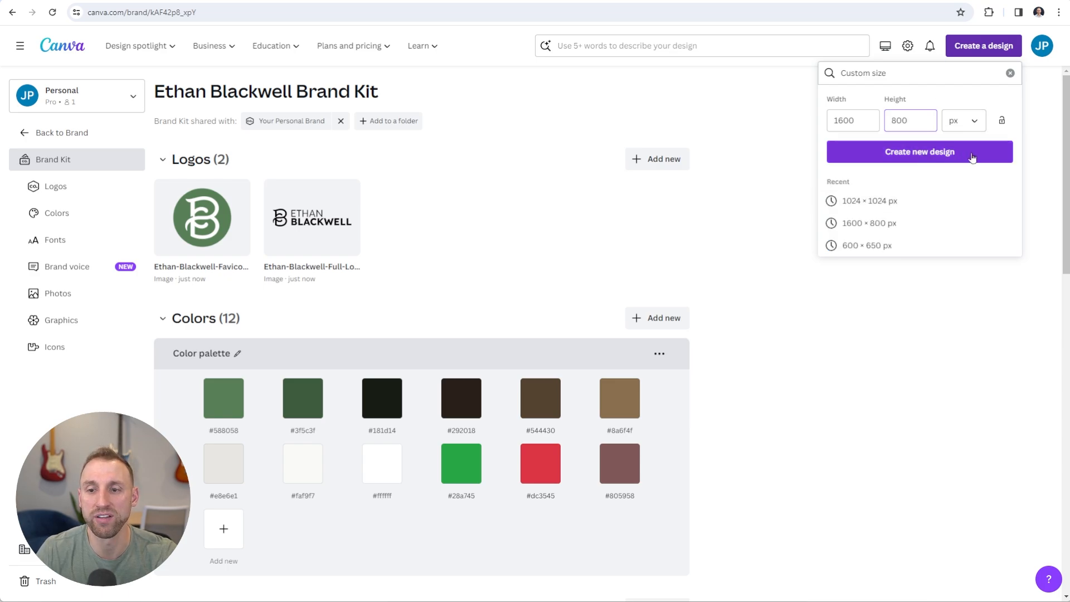
click(973, 158)
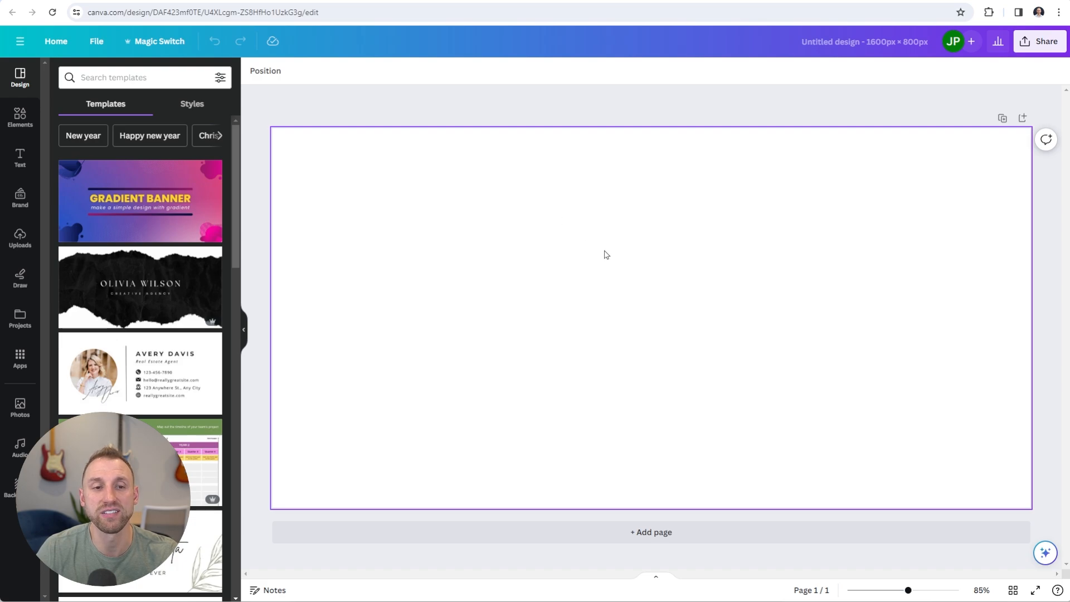
Fill the page background with green #588058 from the green-logo brand kit palette.
click(517, 252)
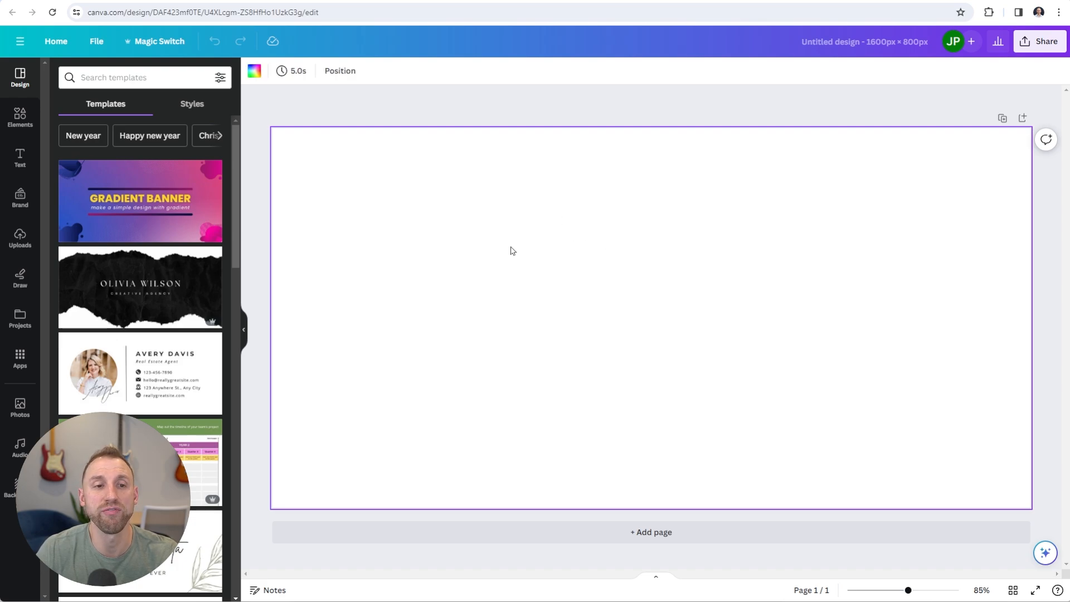
click(255, 72)
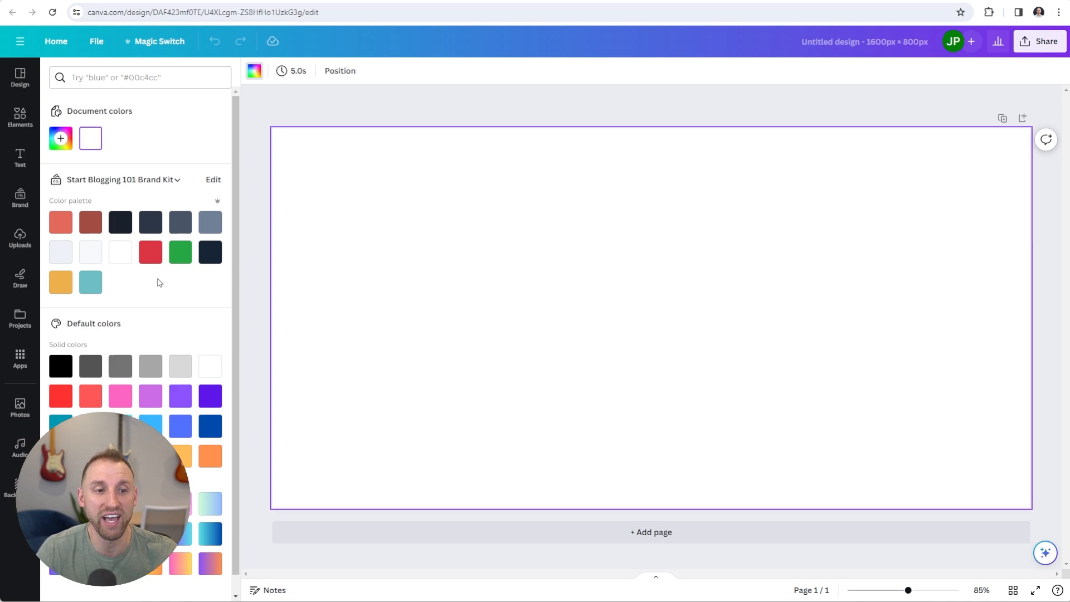
click(177, 180)
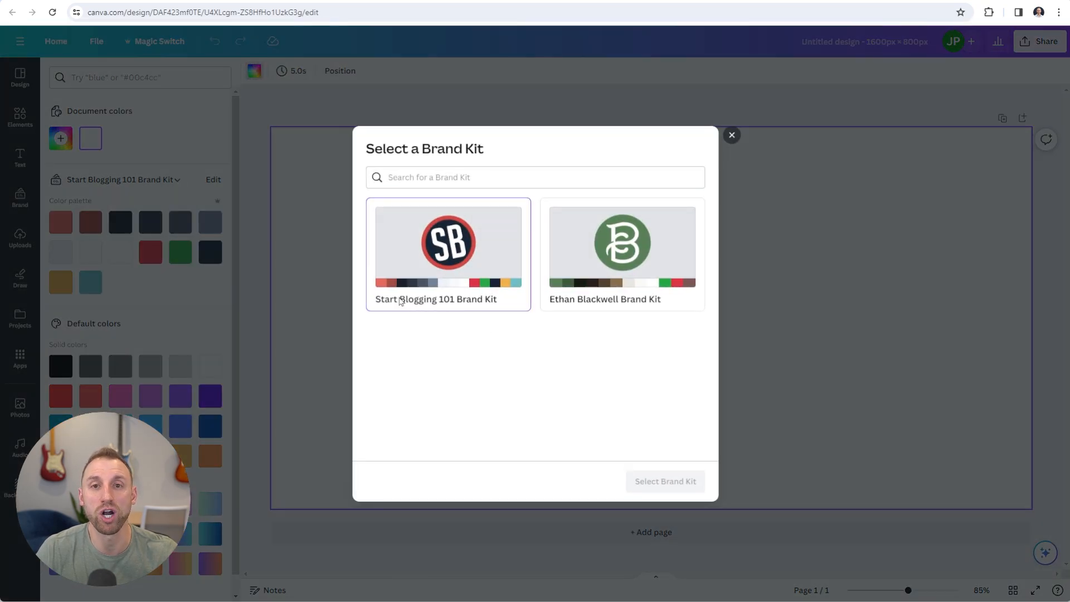
click(610, 253)
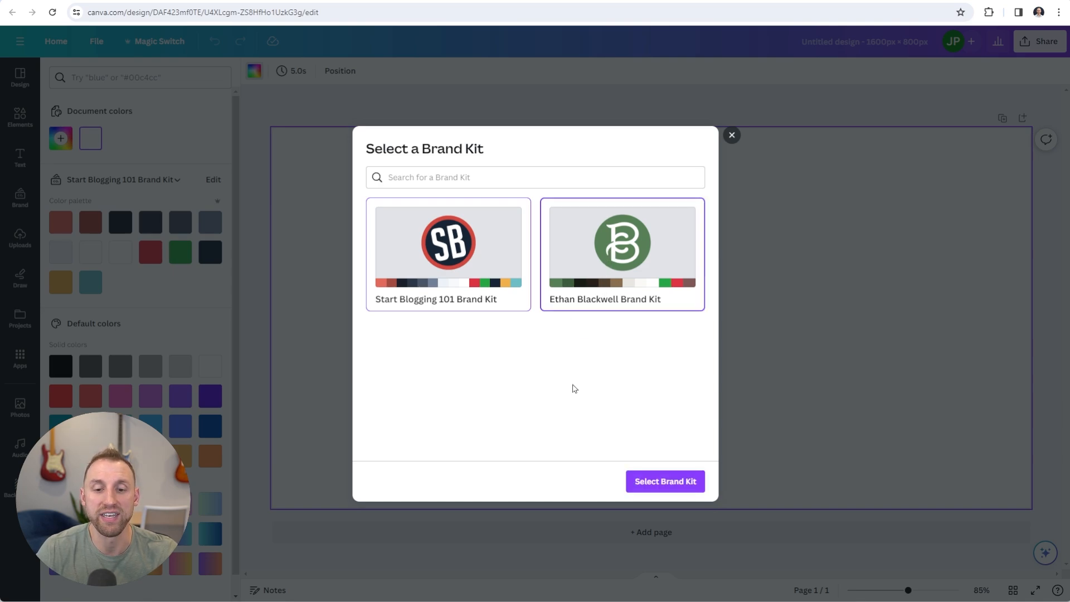
click(667, 484)
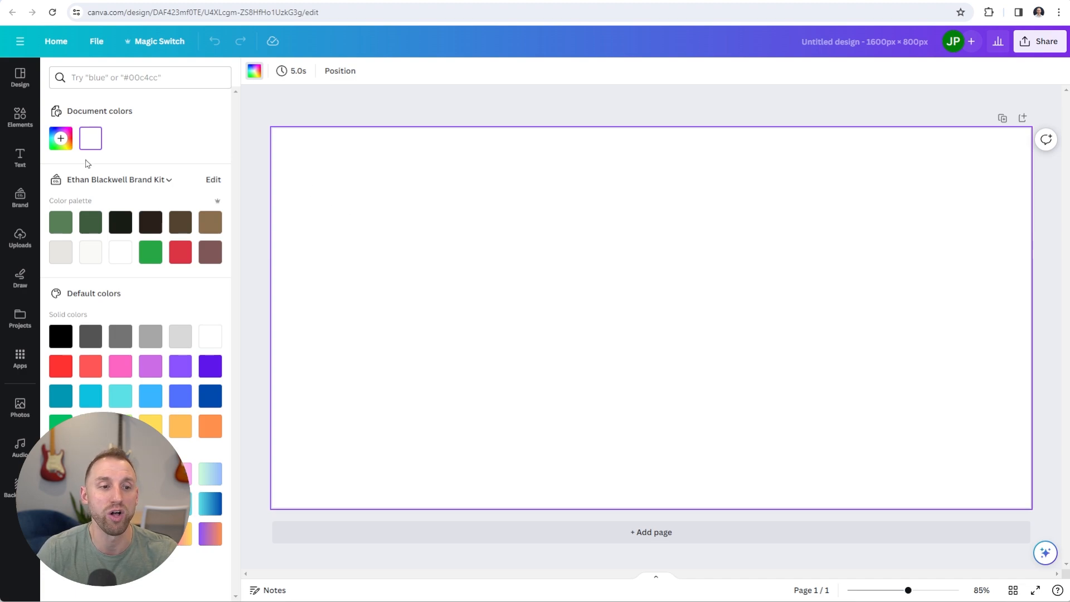
click(59, 227)
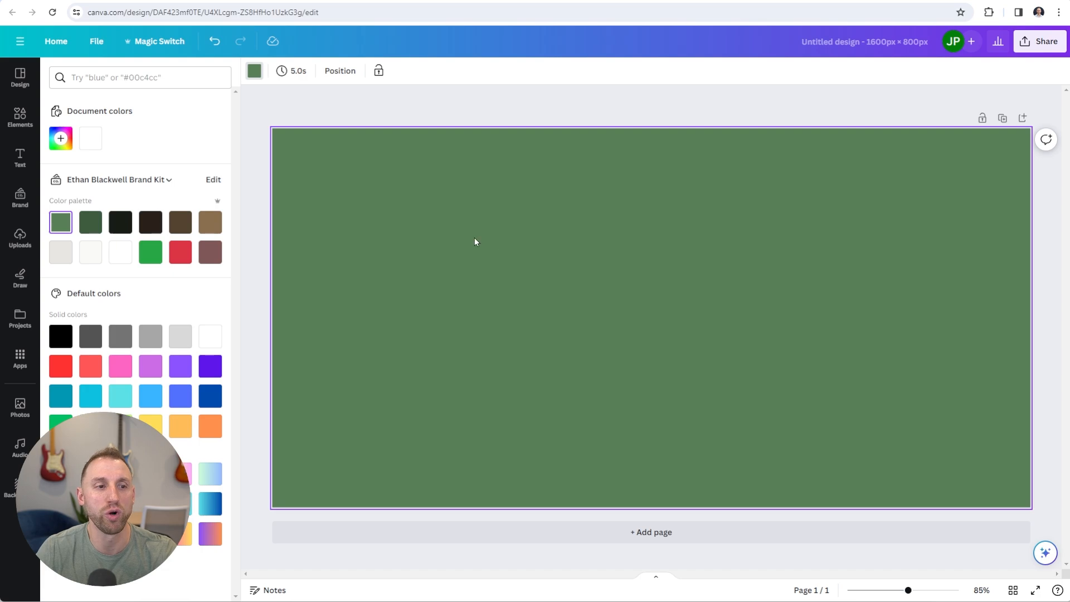
Search elements for 'campfire', add the campfire graphic, enlarge it and centre it on the page.
click(20, 115)
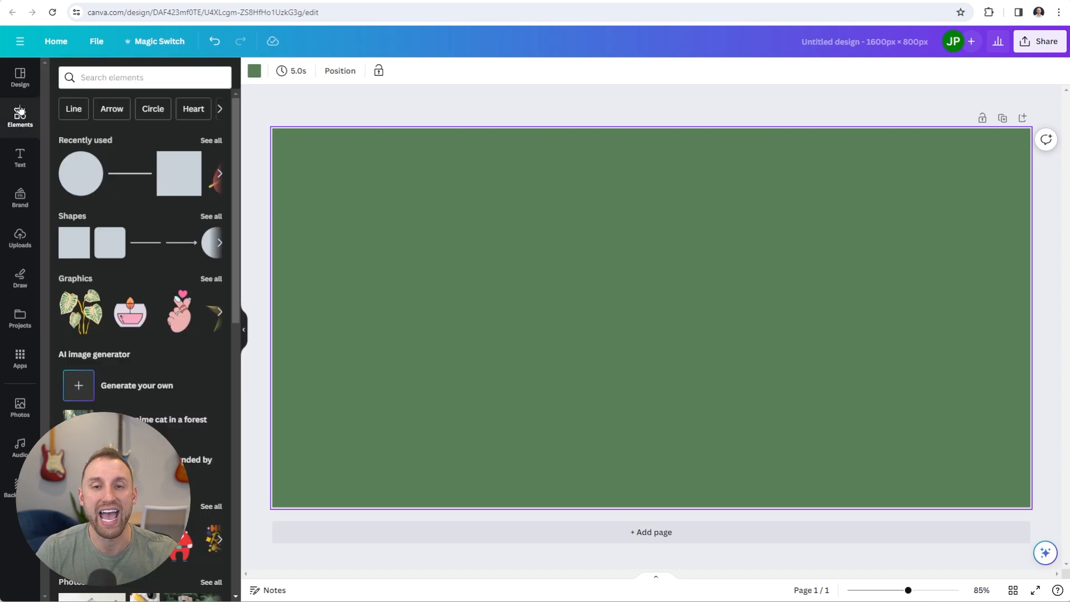
click(123, 77)
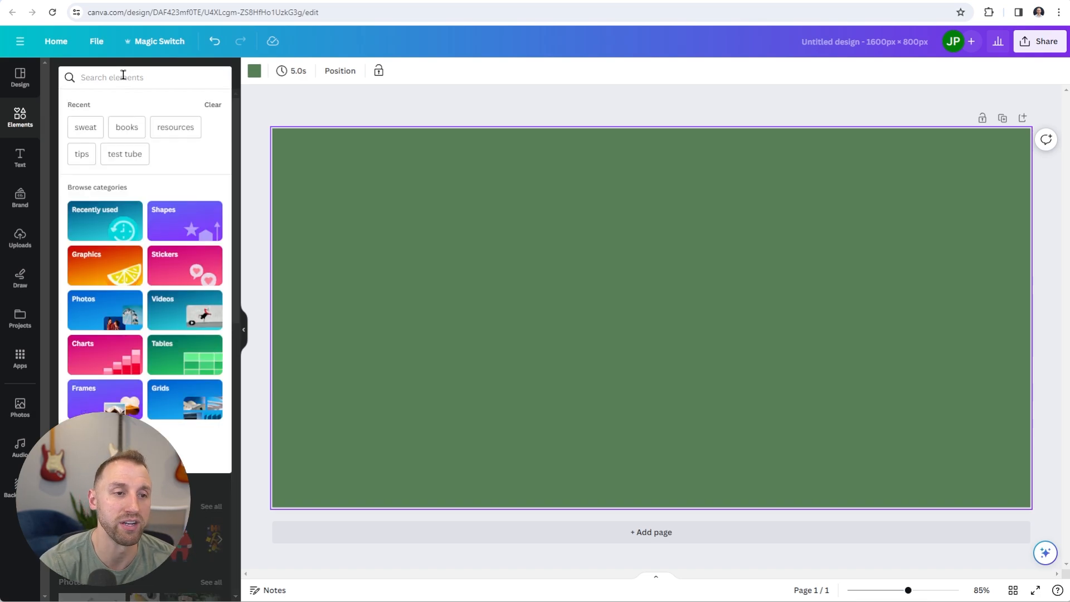
text(campfire)
key(Return)
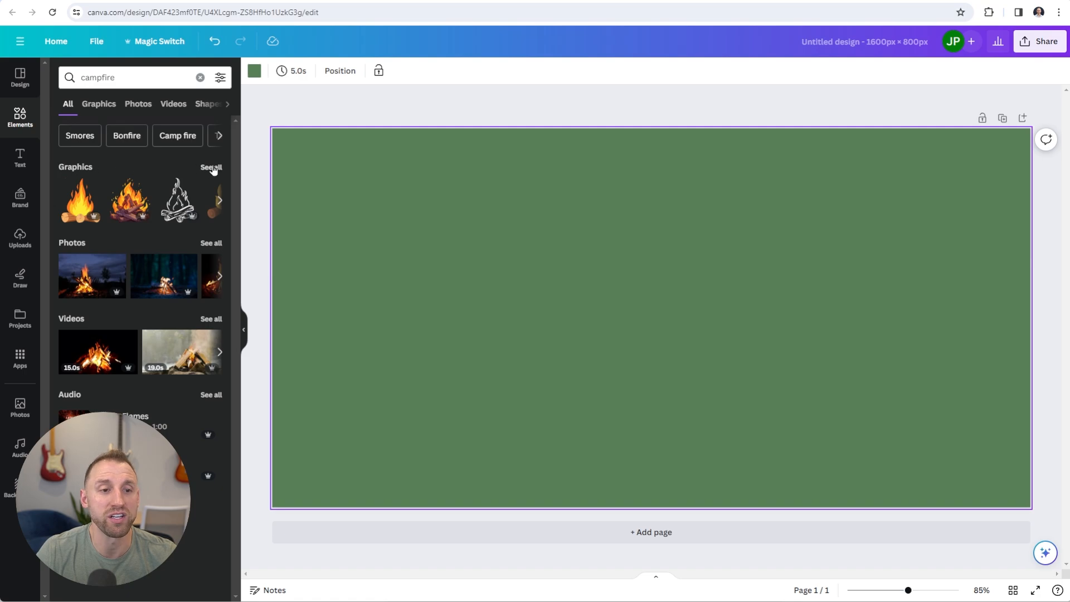
click(212, 168)
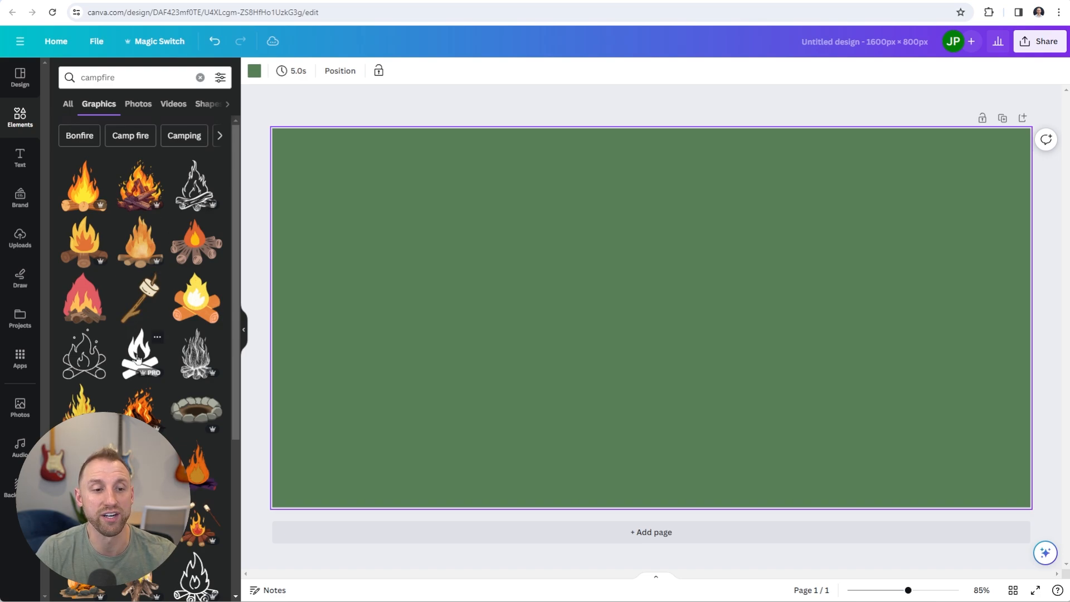
click(138, 358)
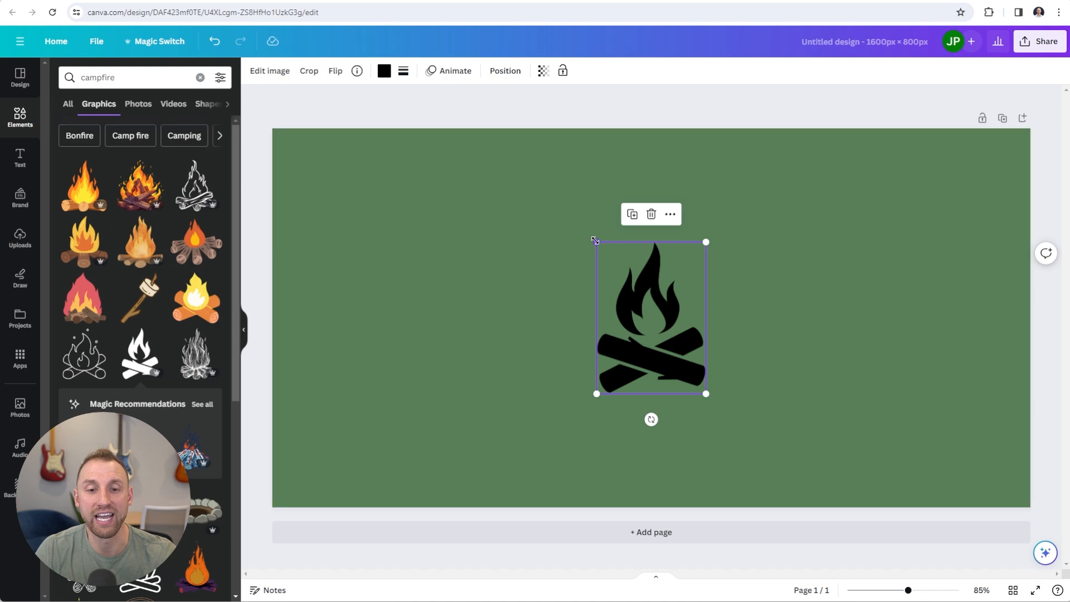
drag(595, 240, 530, 151)
drag(615, 271, 647, 320)
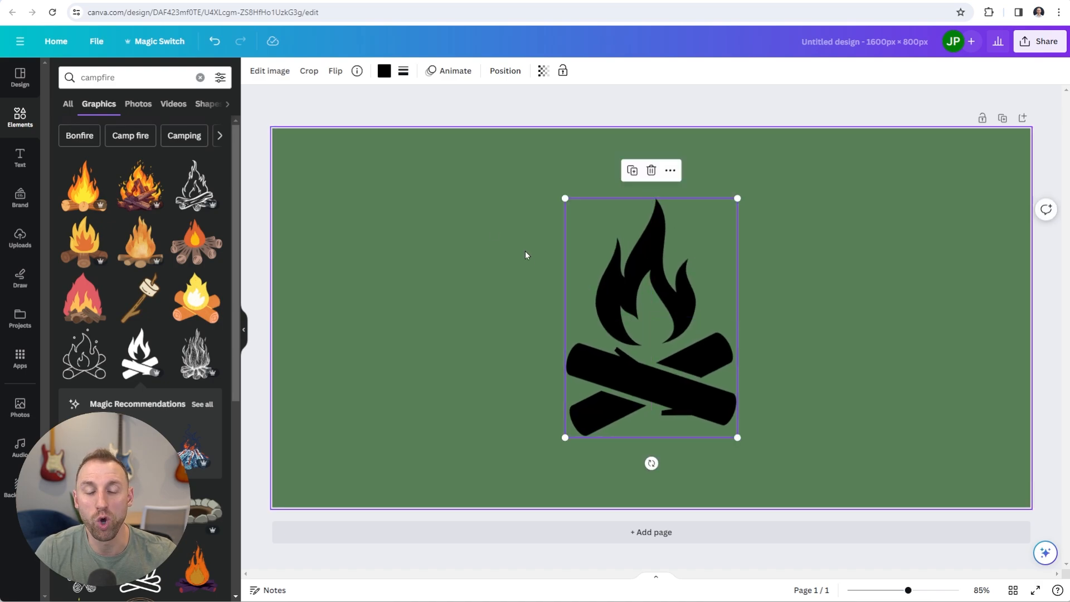
Recolour the campfire icon white, shrink it, and move it up to the page's centre line.
click(383, 72)
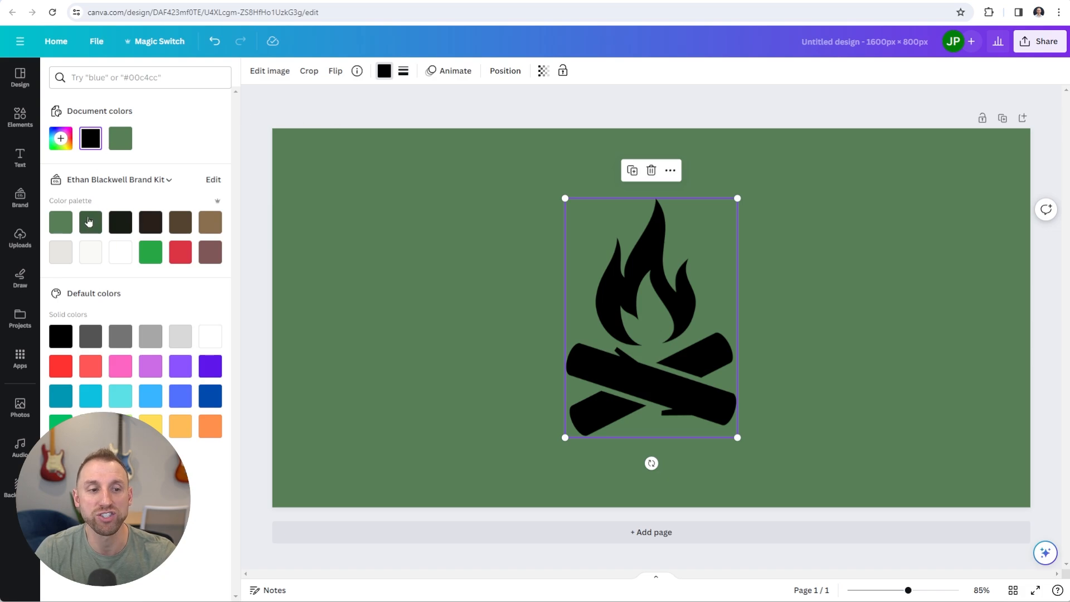
click(119, 260)
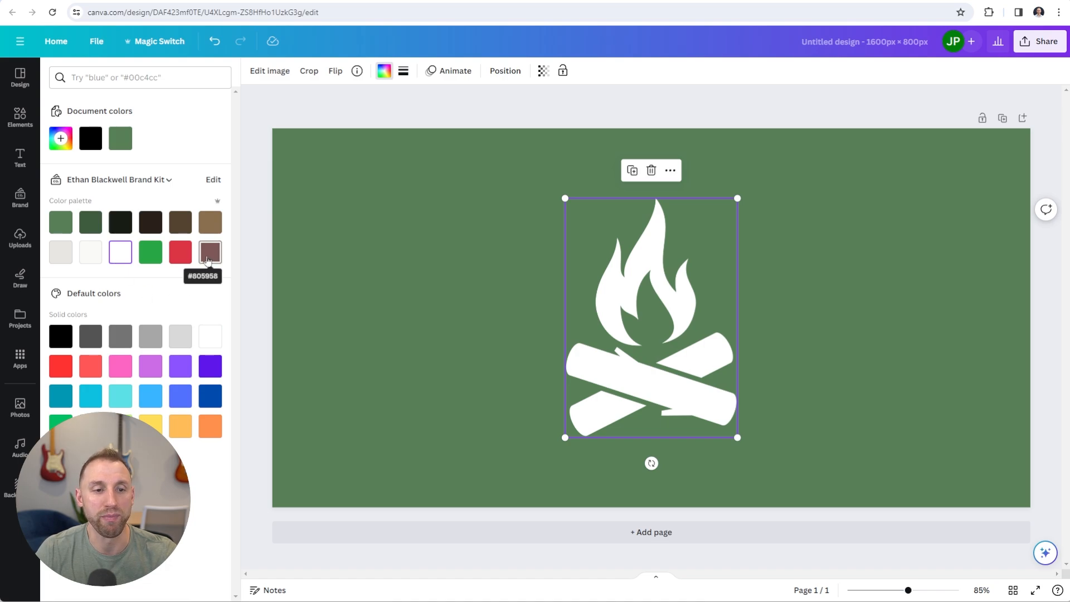
click(208, 261)
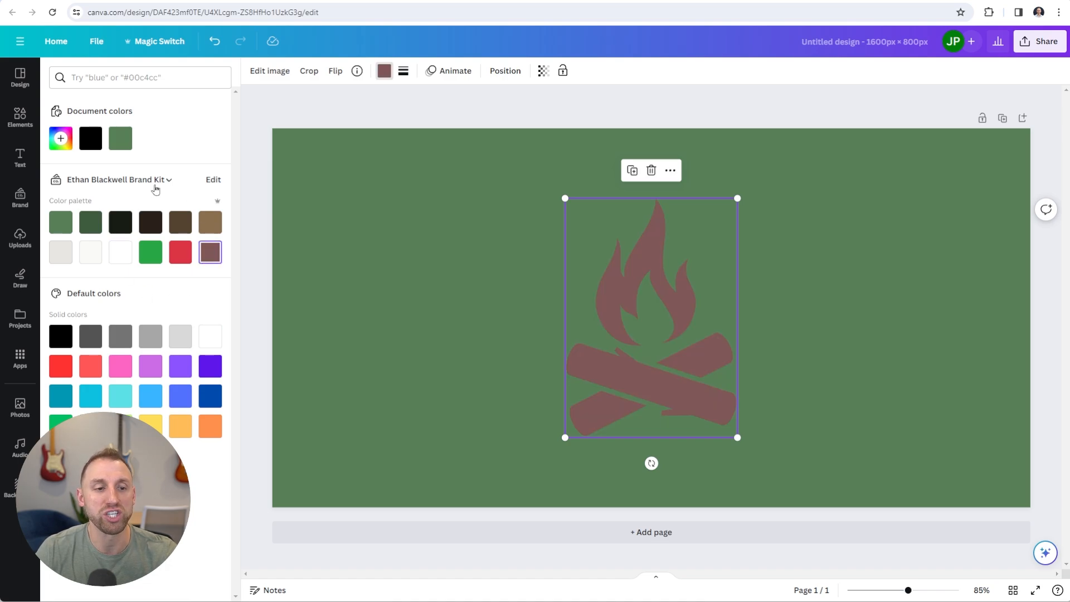
click(119, 255)
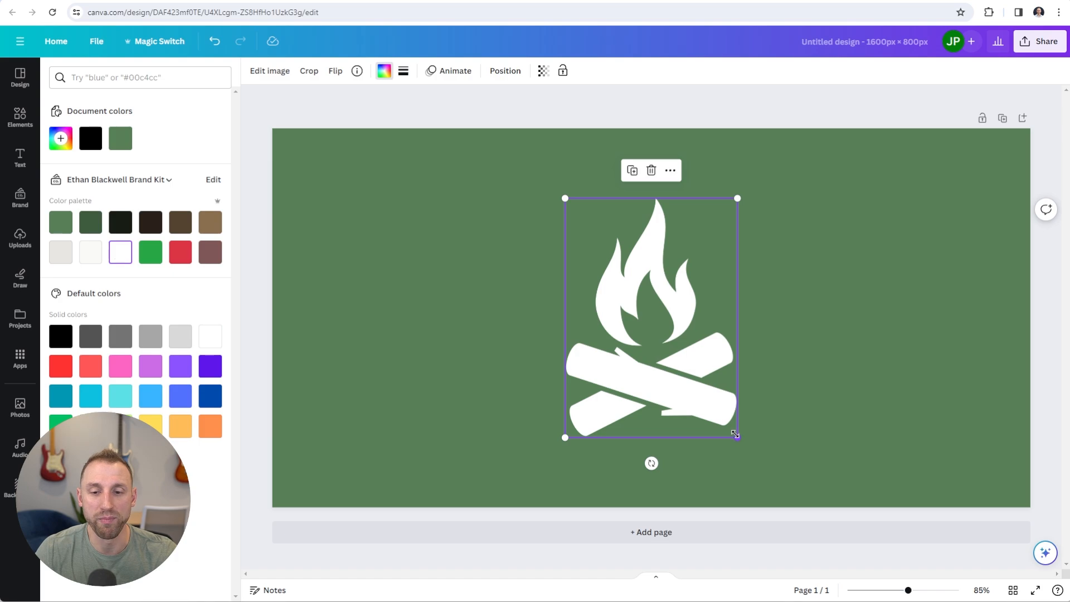
drag(737, 438, 687, 367)
drag(631, 289, 656, 254)
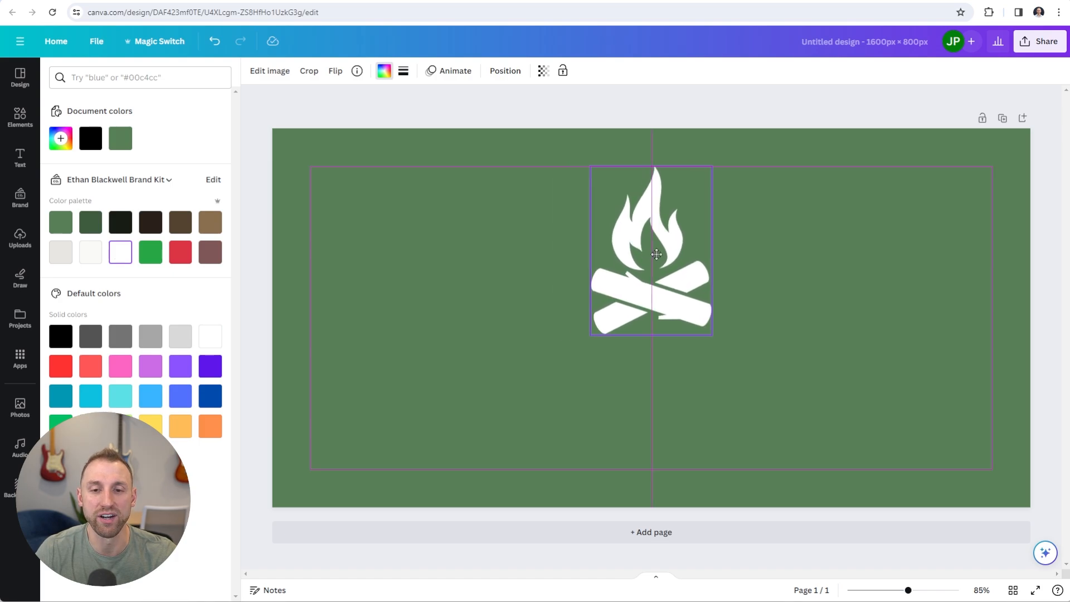
click(470, 283)
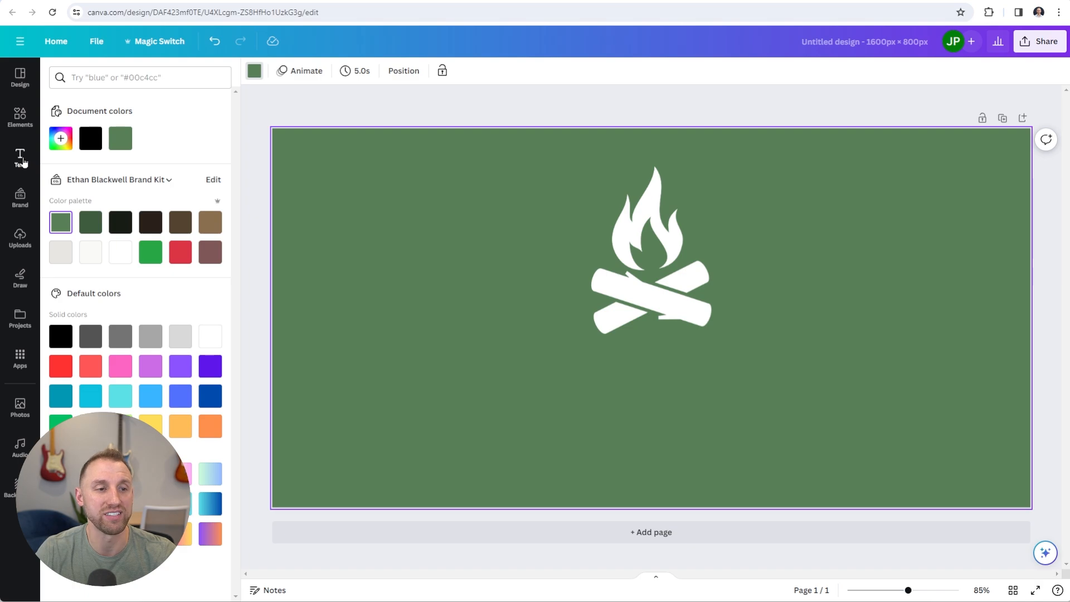
Review the Brand Kit fonts from the Text panel, then close the brand kit window.
click(22, 161)
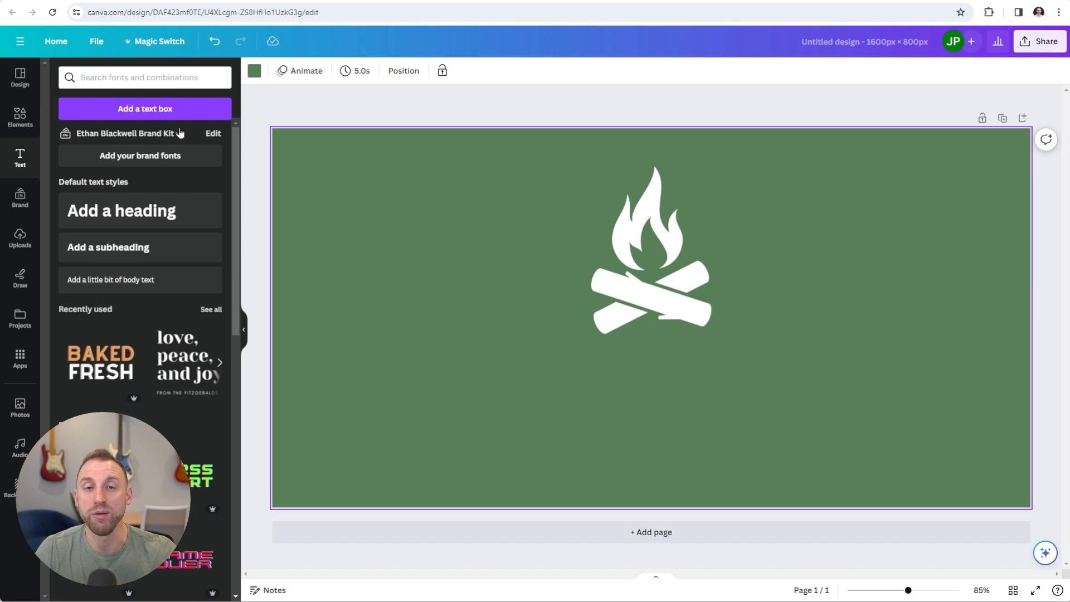
click(147, 158)
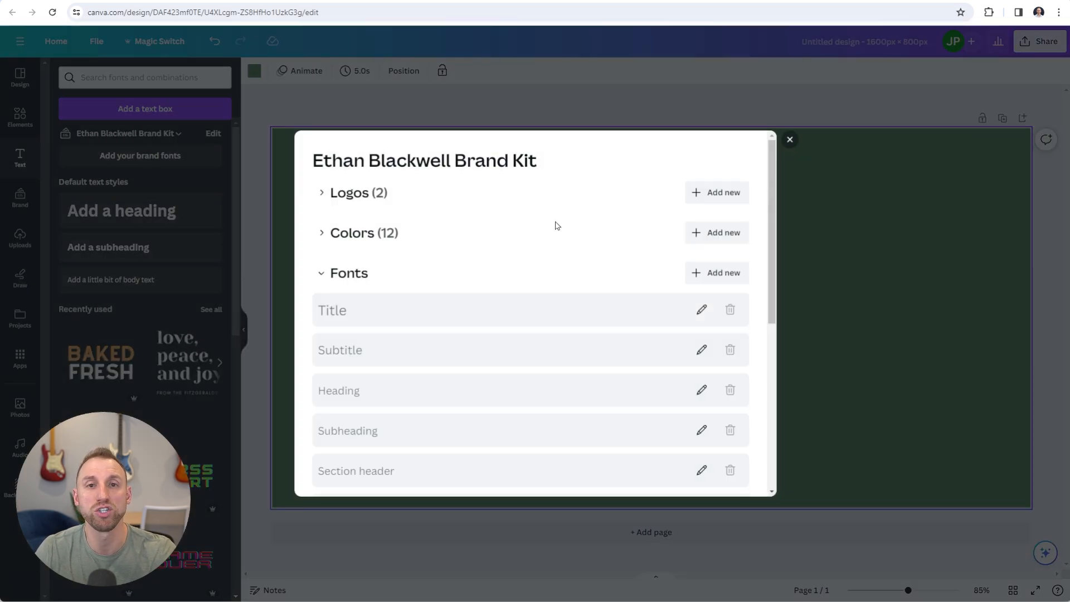
scroll(556, 225, down, 2)
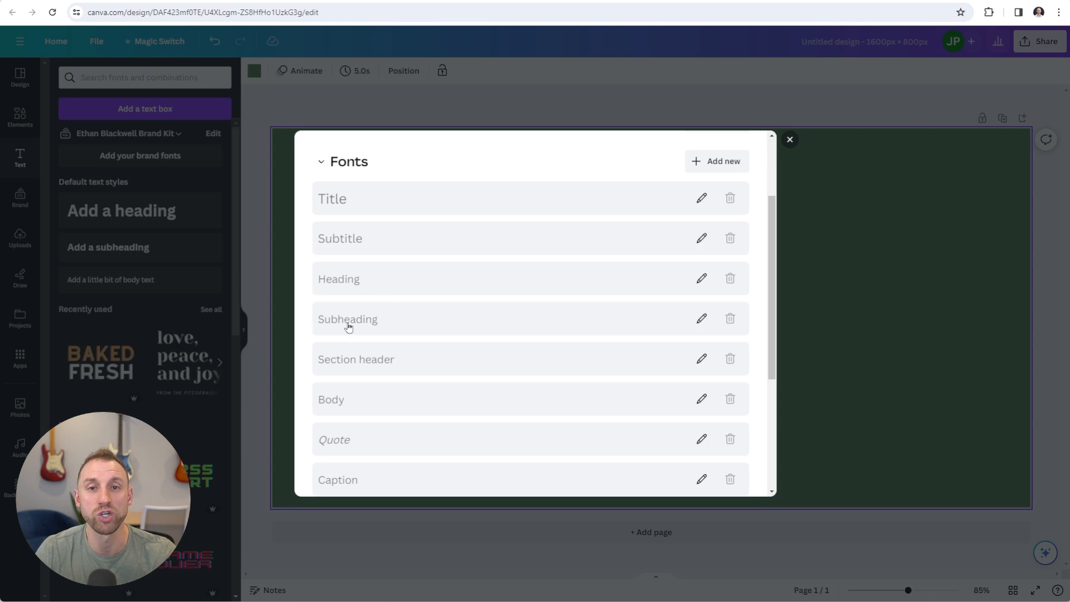
click(790, 140)
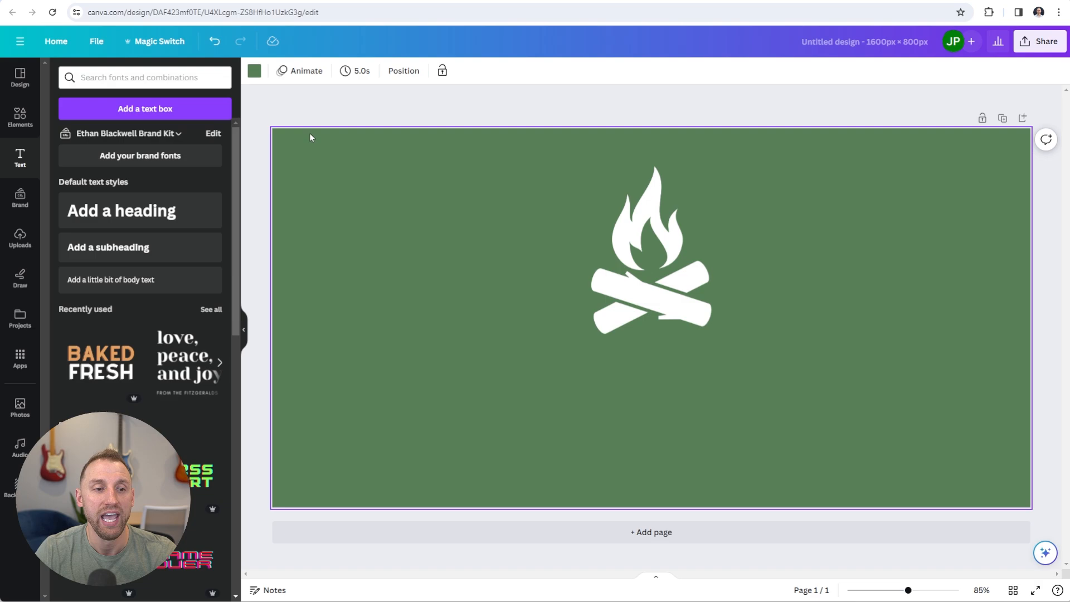
Add a heading reading '10 Best Camping Accessories'.
click(170, 214)
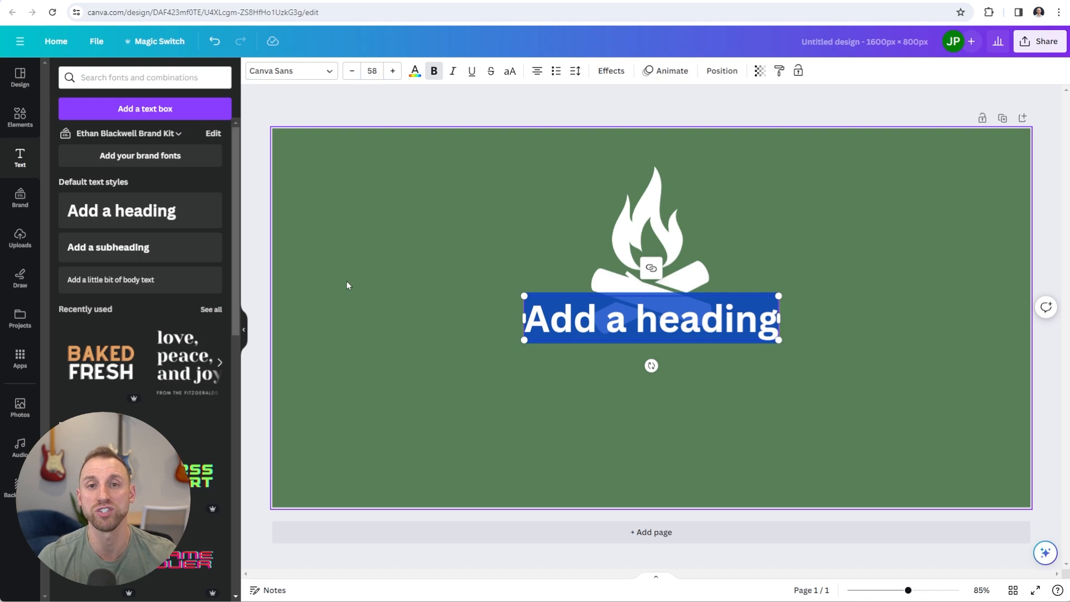
key(Escape)
double_click(637, 313)
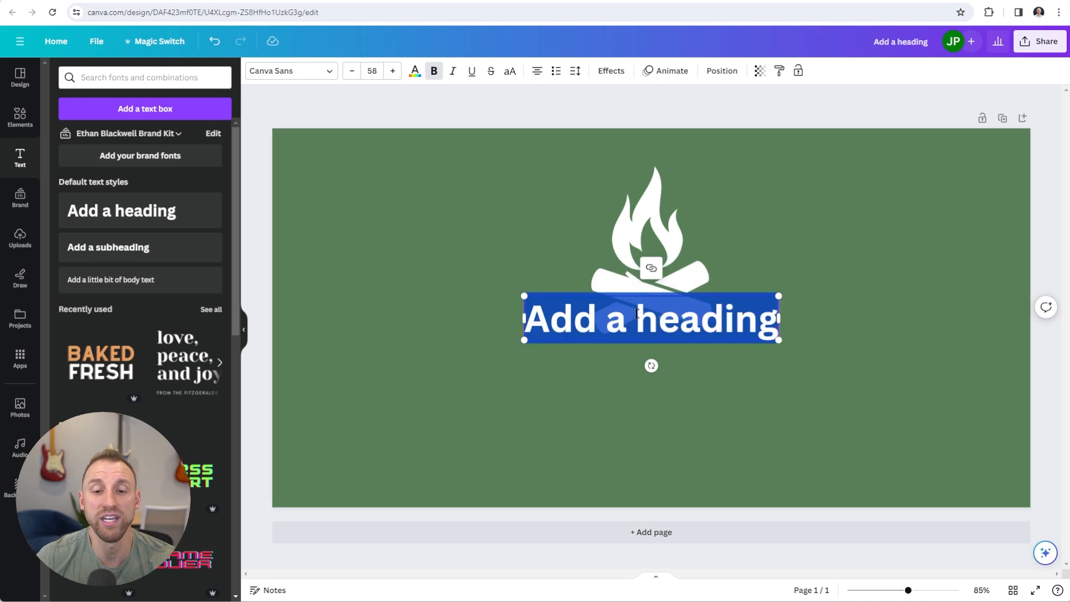
text(10 Best C)
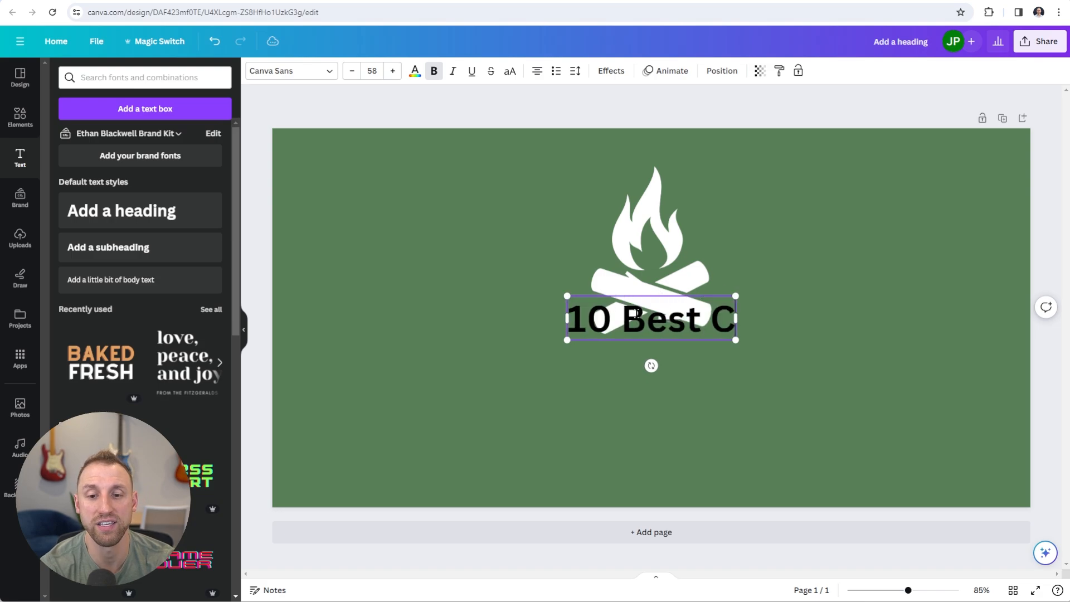
text(amping Accessories)
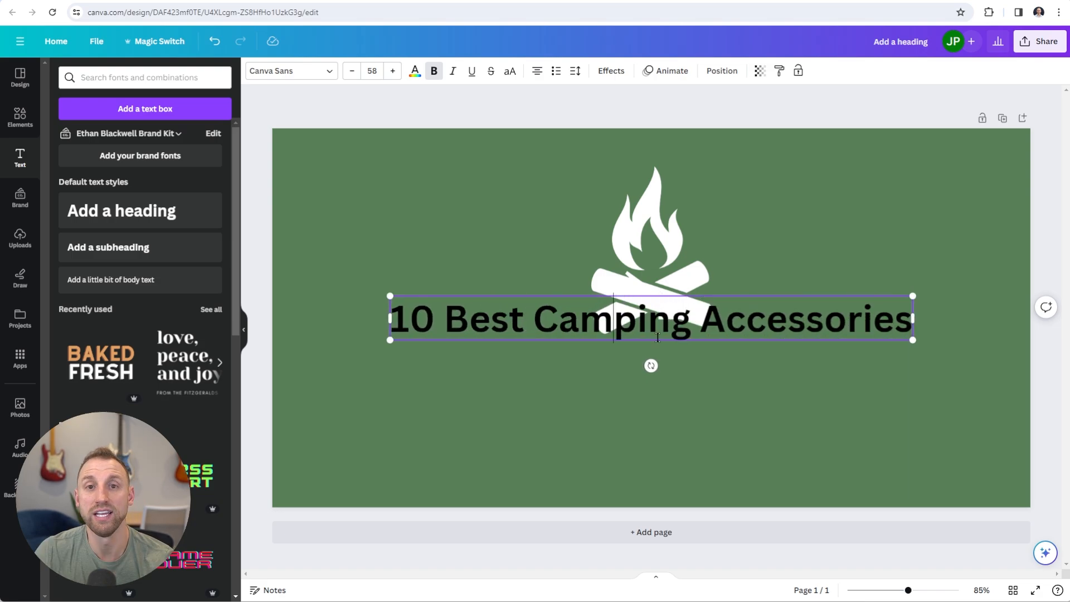
Make the heading text white and move it below the campfire icon.
triple_click(644, 323)
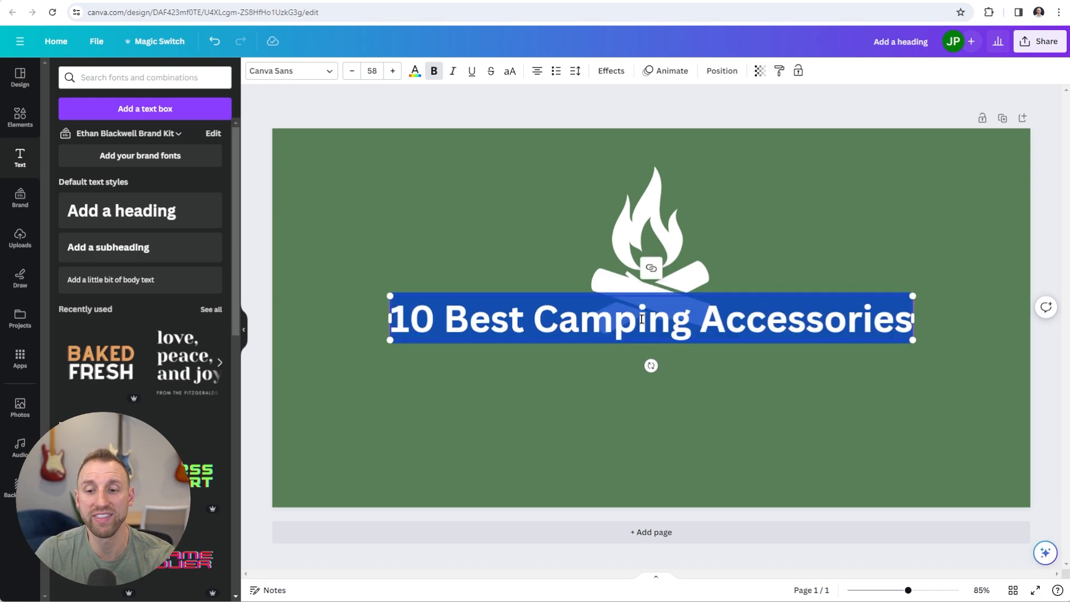
click(414, 72)
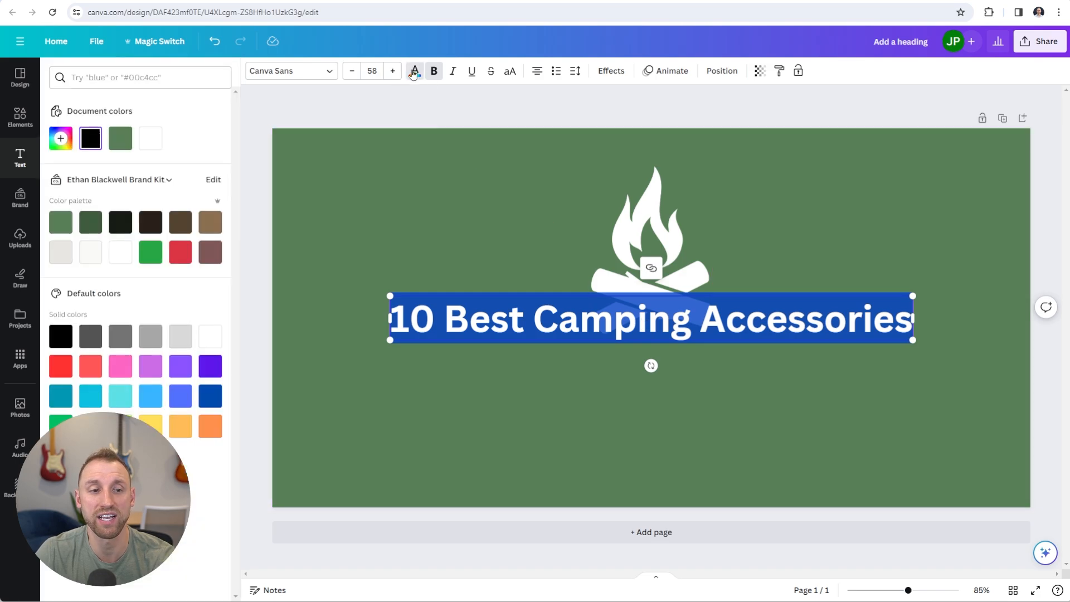
click(125, 255)
click(553, 393)
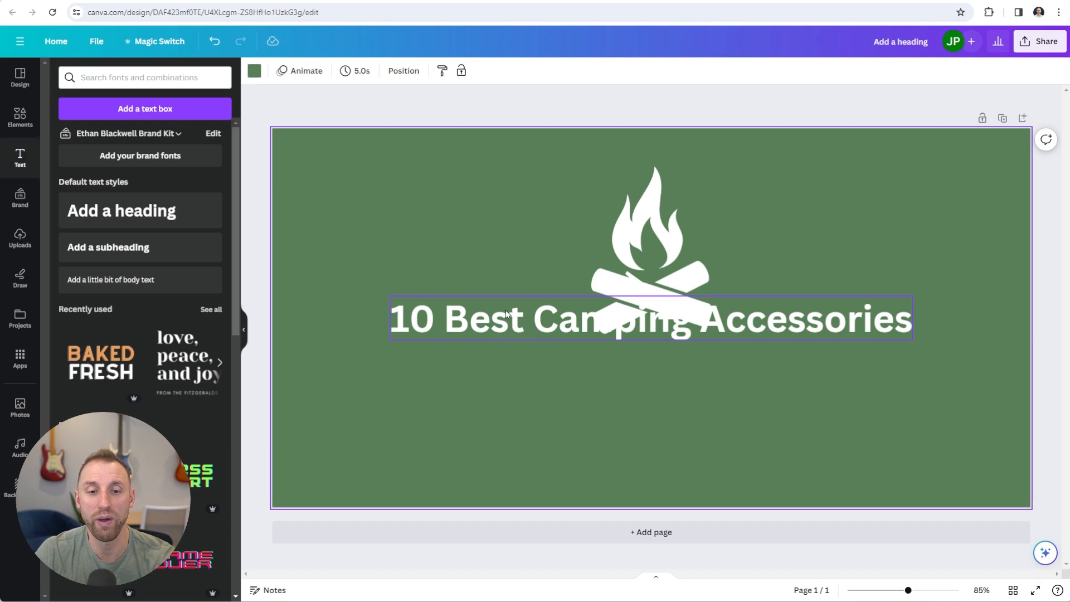
drag(507, 313, 501, 368)
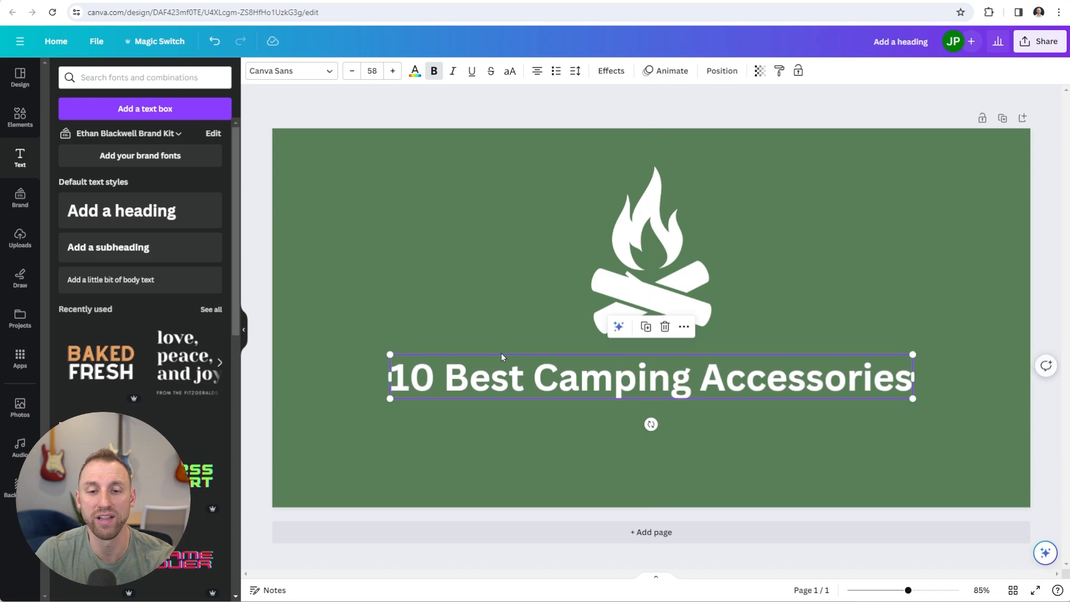
click(453, 247)
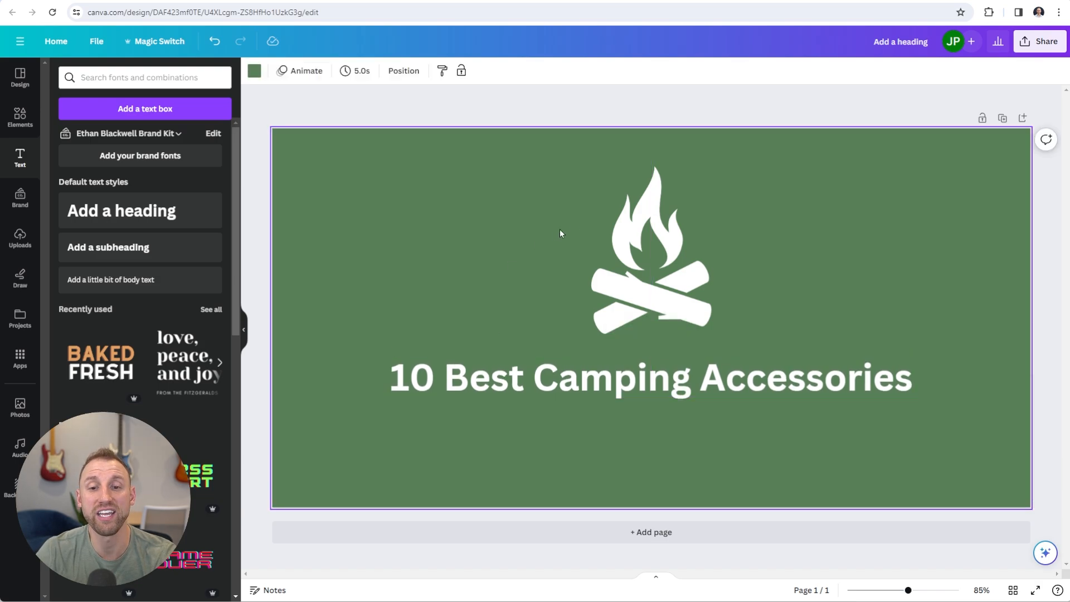
Group the campfire icon with the heading and drag the group to the page centre.
click(671, 233)
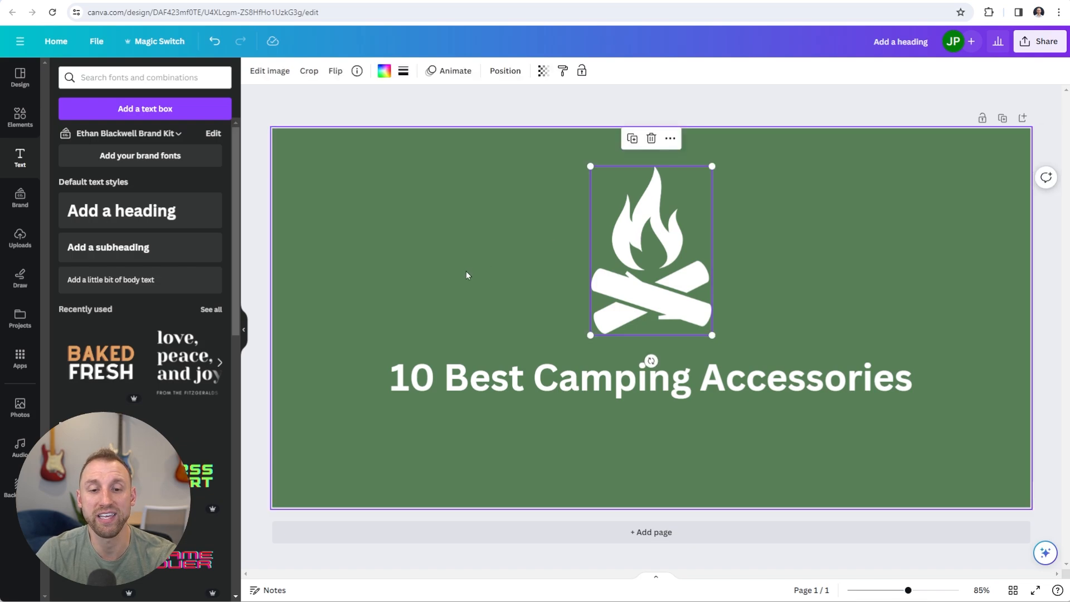
shift+click(450, 375)
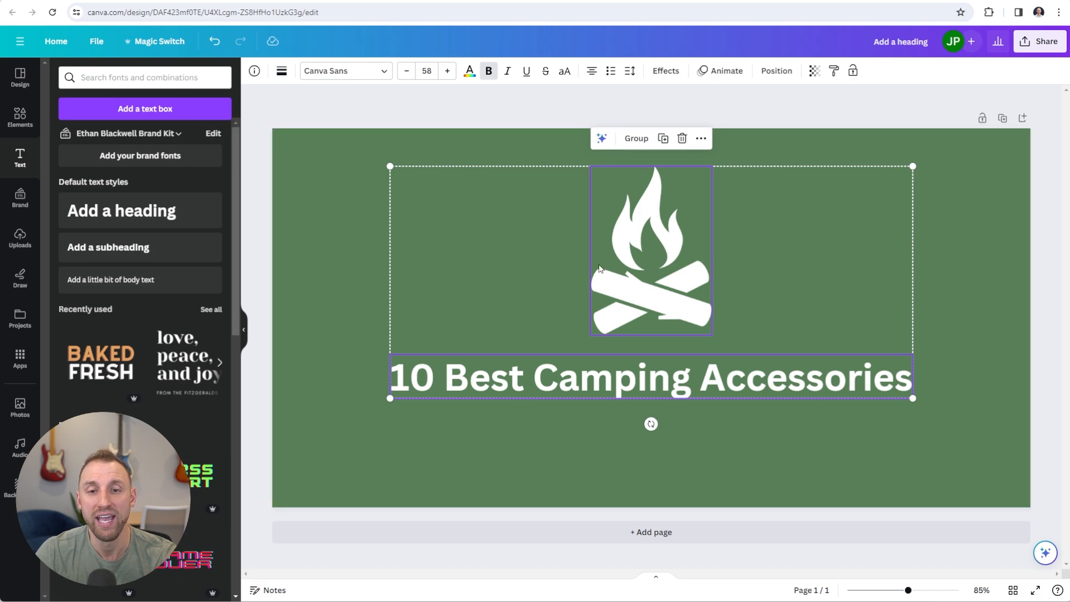
click(637, 140)
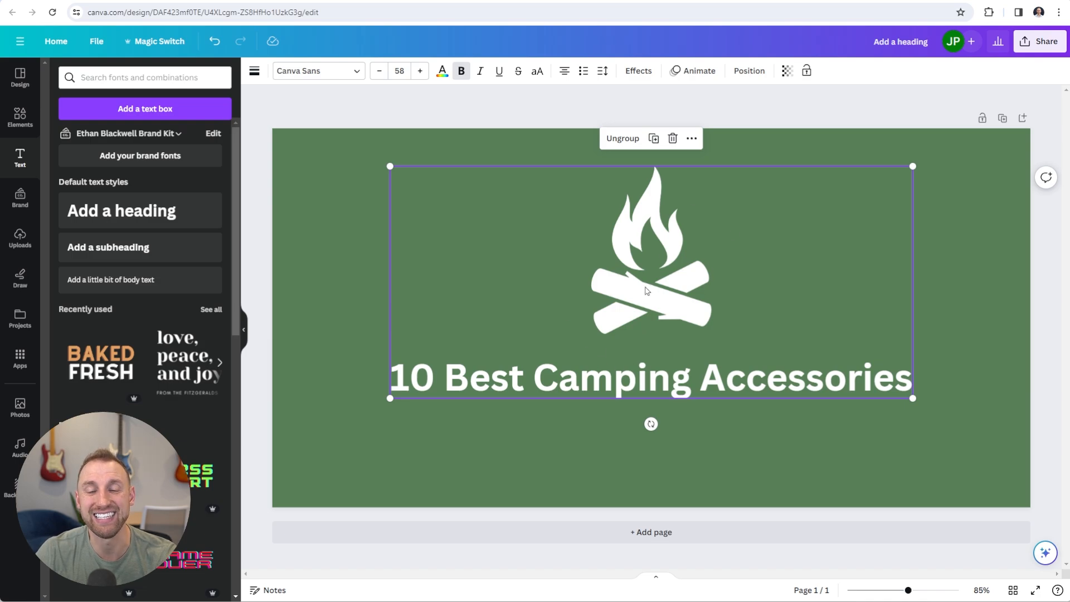
drag(648, 256, 648, 290)
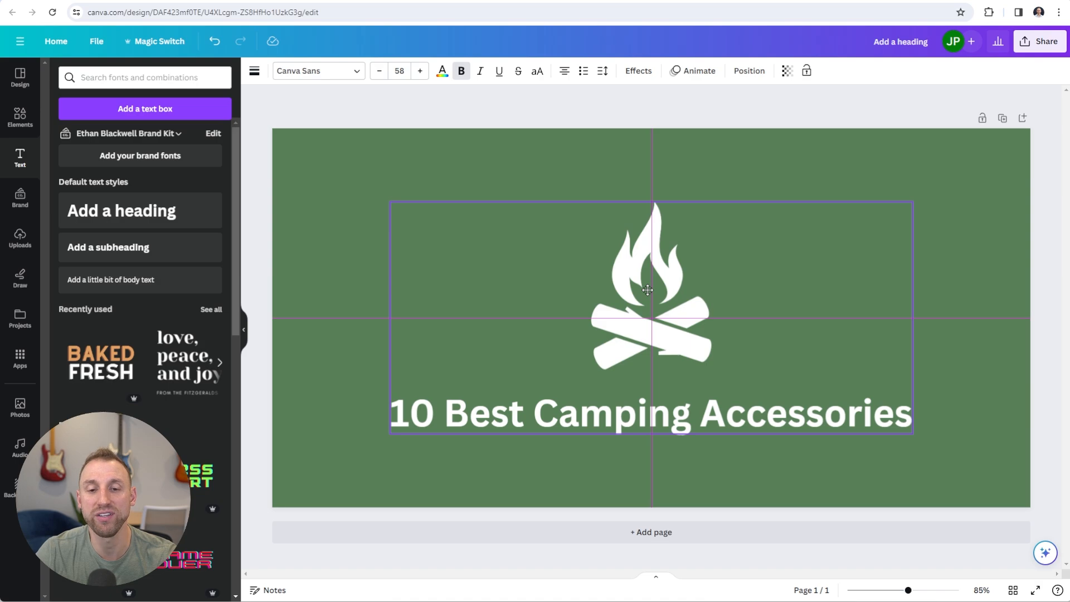
drag(647, 290, 648, 291)
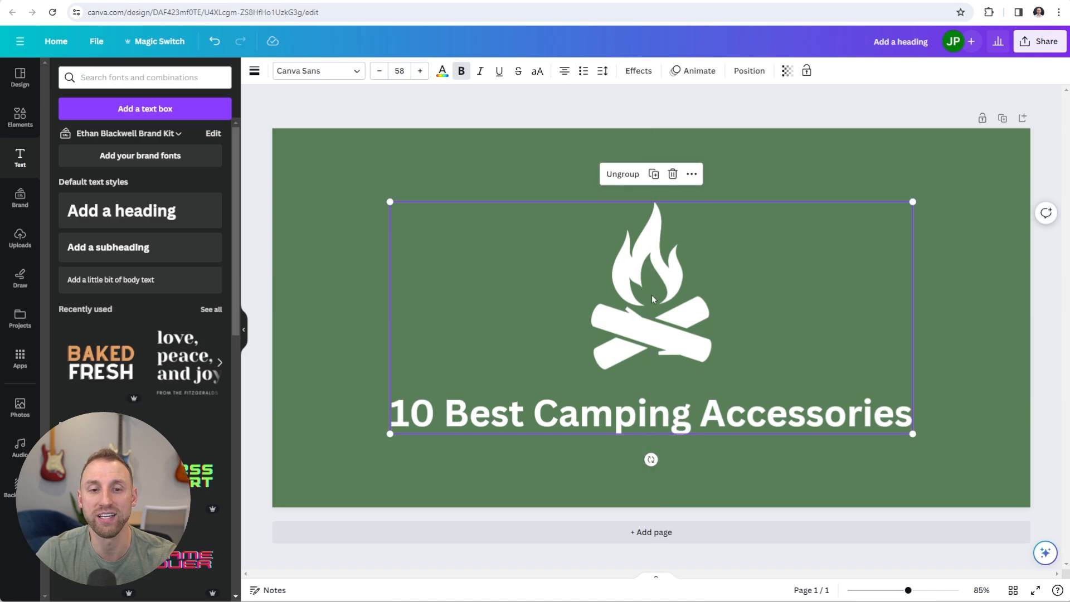
click(509, 107)
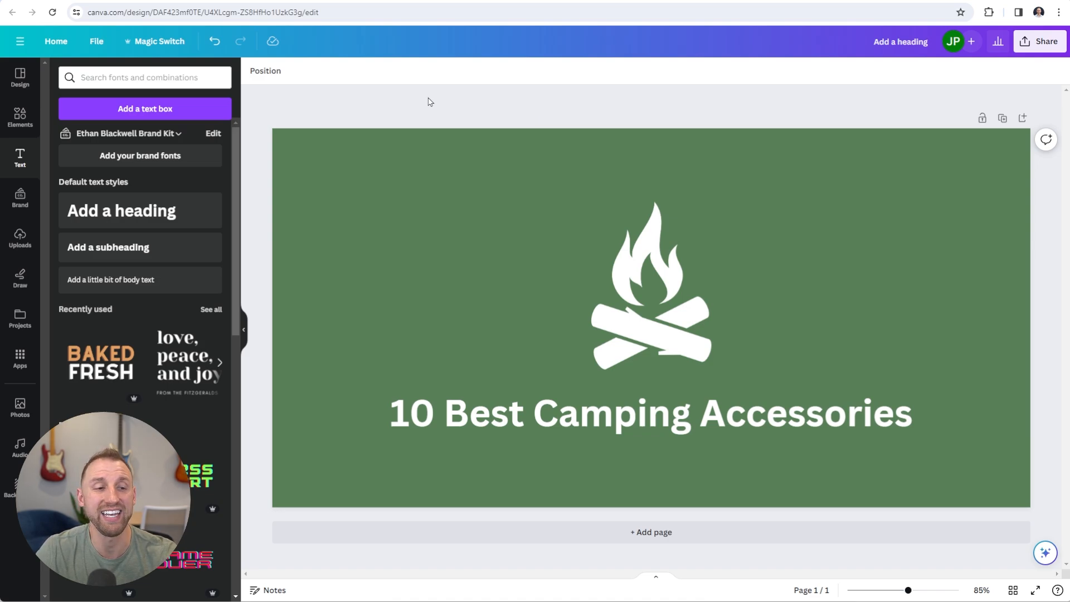
Open the Brand panel and scroll down to the brand kit's Logos section.
click(24, 199)
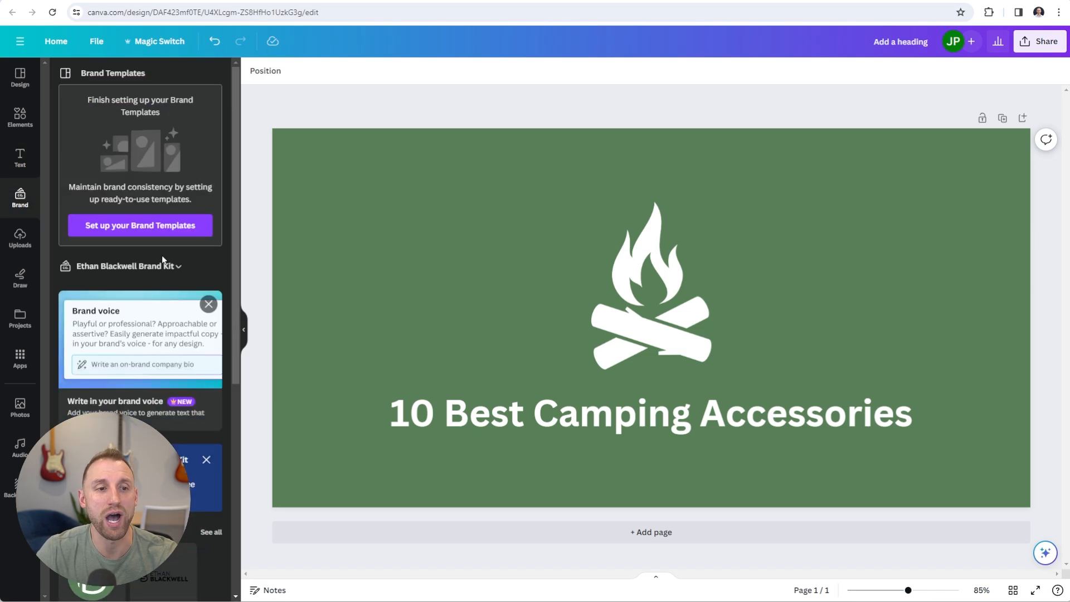
scroll(179, 226, down, 1)
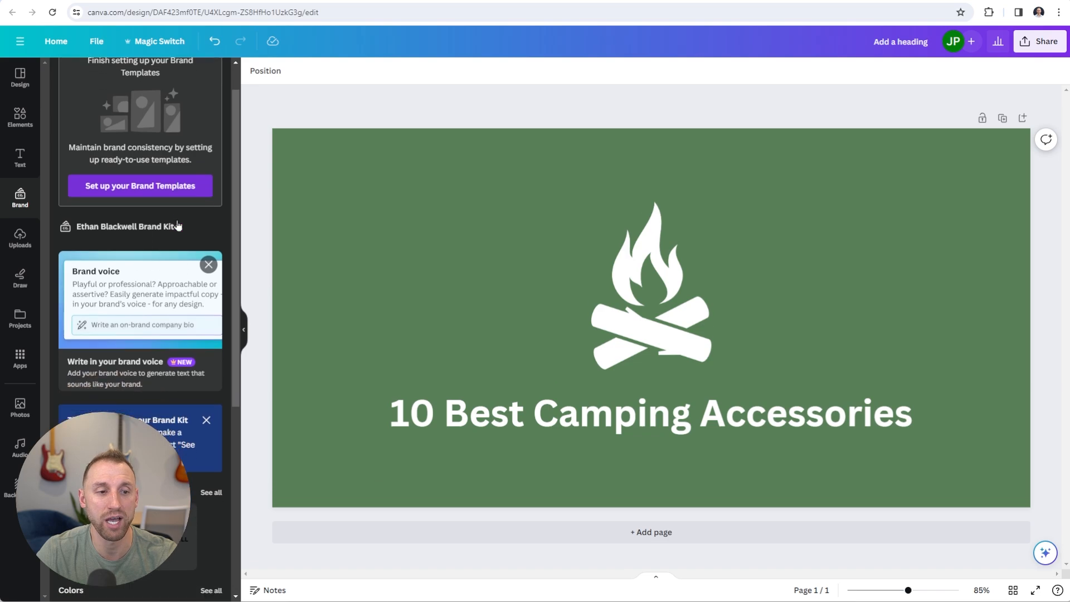
scroll(178, 226, down, 3)
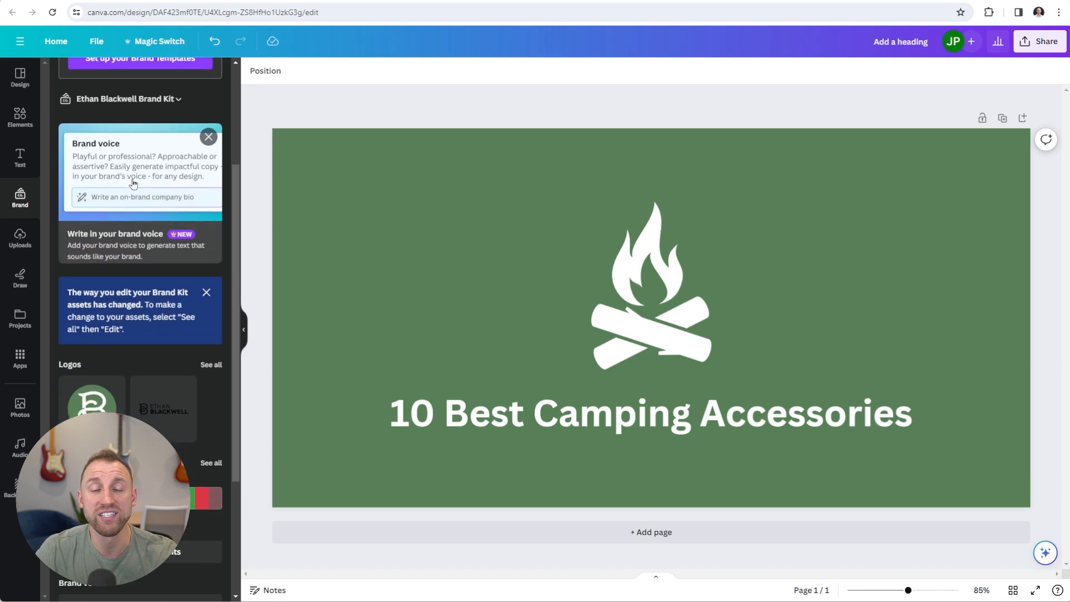